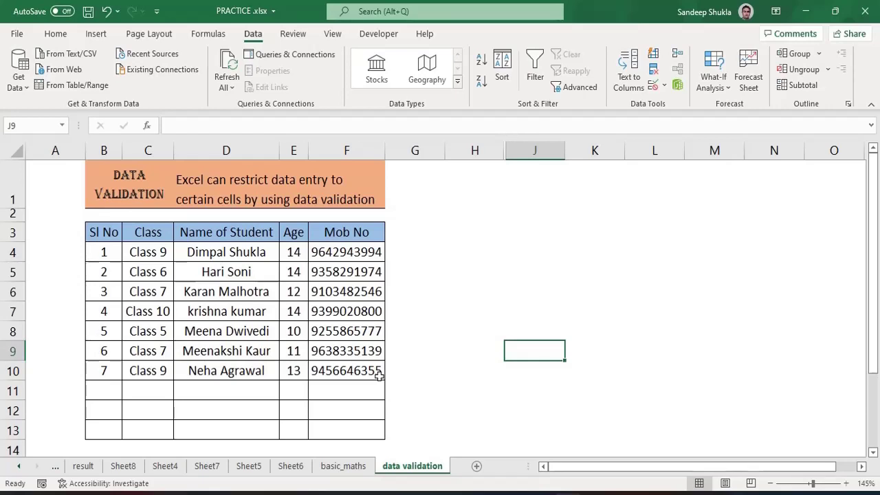
- Try 9 as the serial number in cell B11, then retry the entry with 8
click(114, 391)
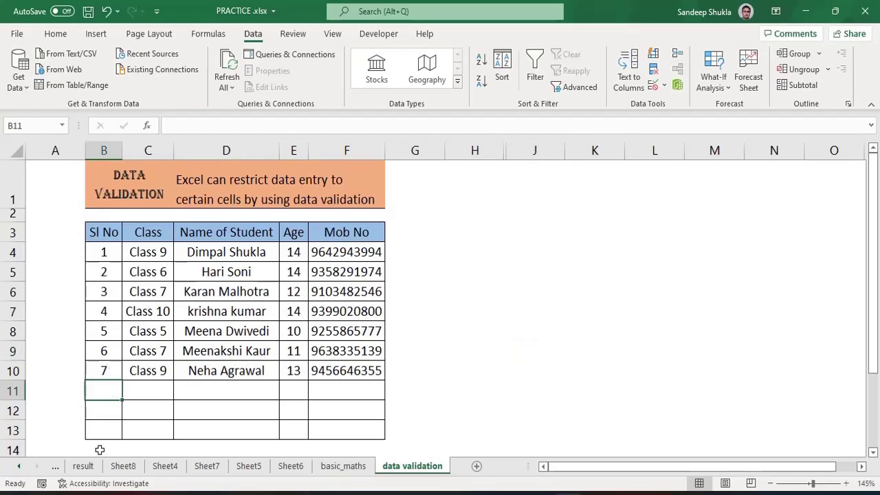
text(9)
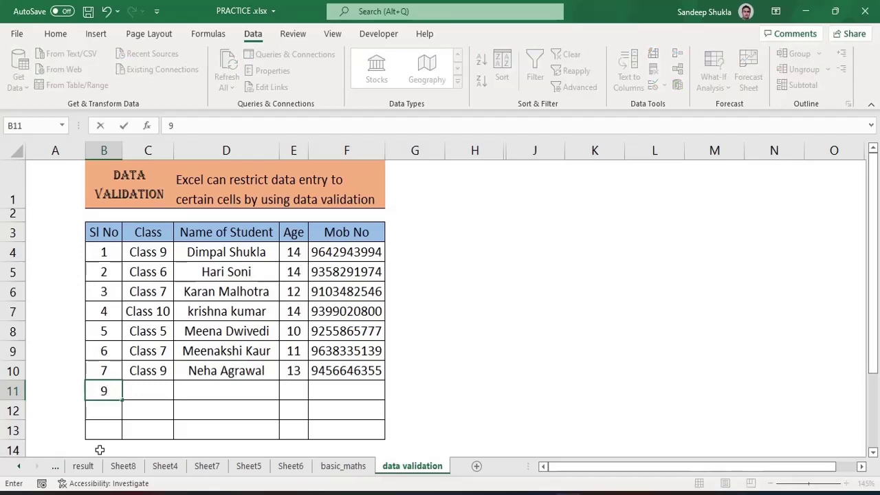
key(Return)
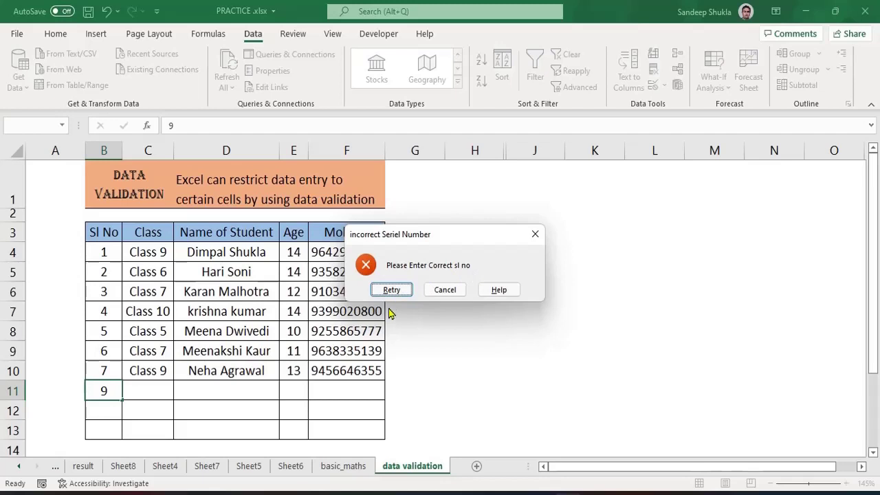
click(393, 291)
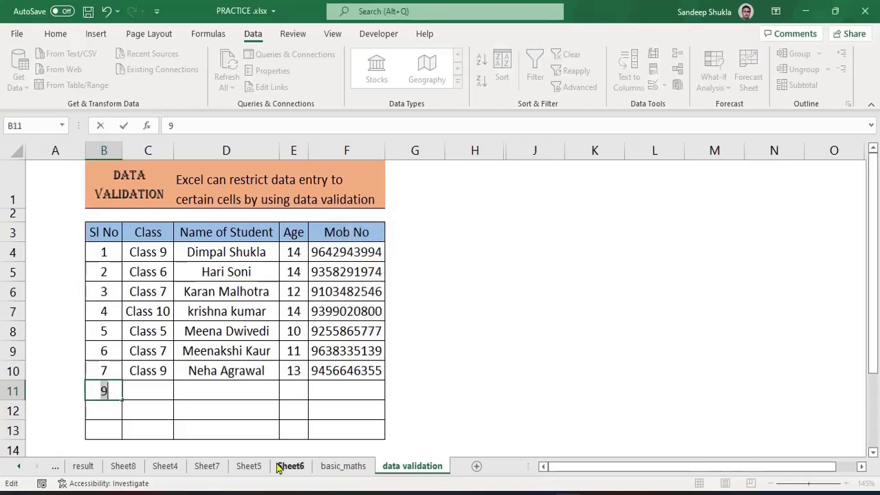
text(8)
key(Tab)
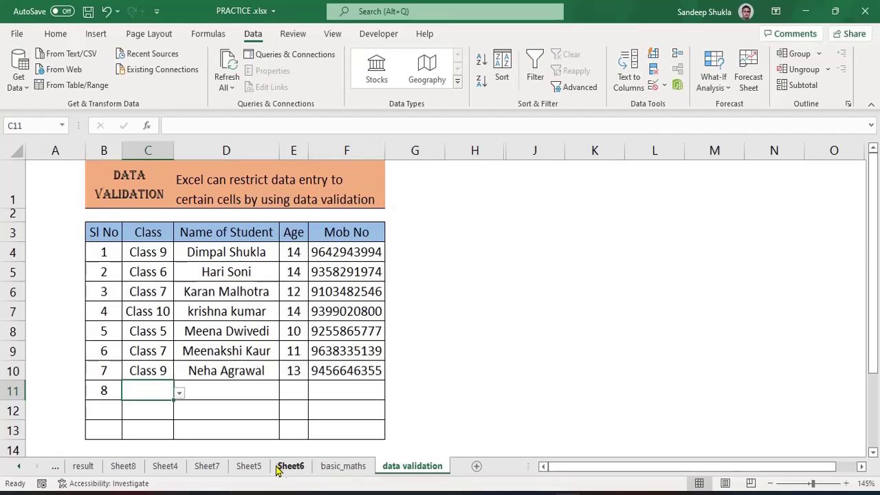
- Choose Class 9 for row 11 and enter the overlong sample text KLJALKFJSAHJAHJLKJ as the student name, accepting it despite the length limit
click(178, 396)
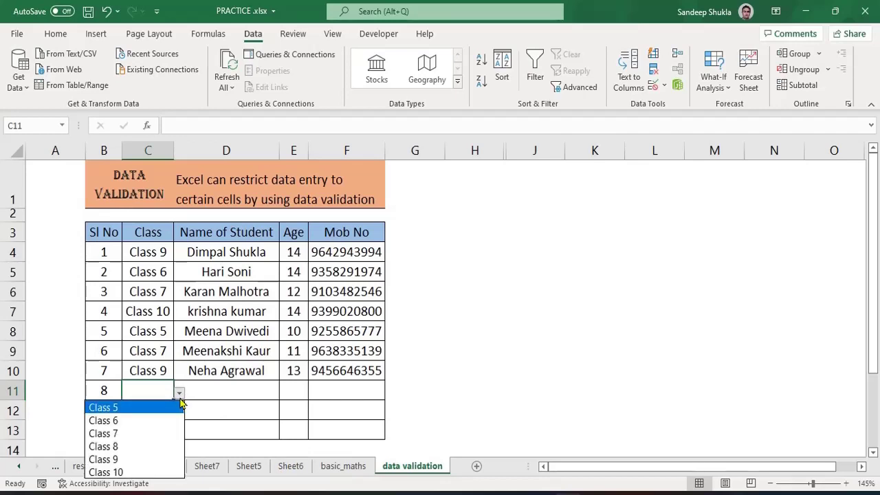
click(125, 460)
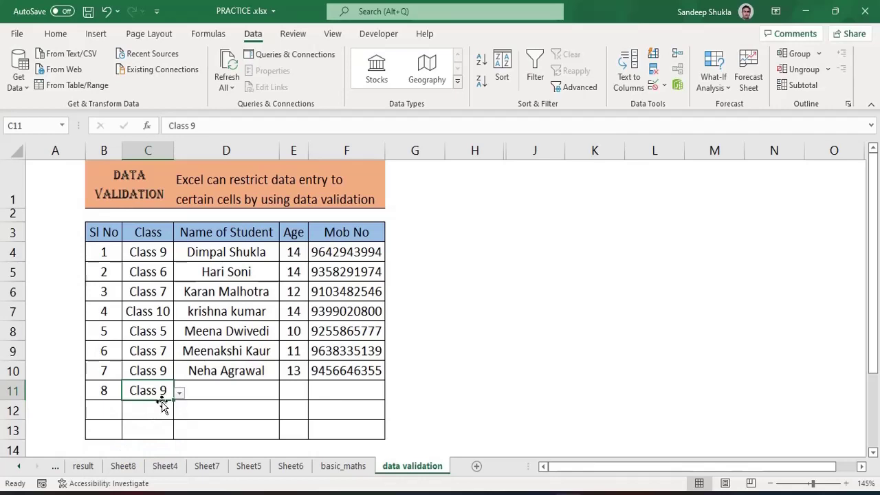
click(210, 395)
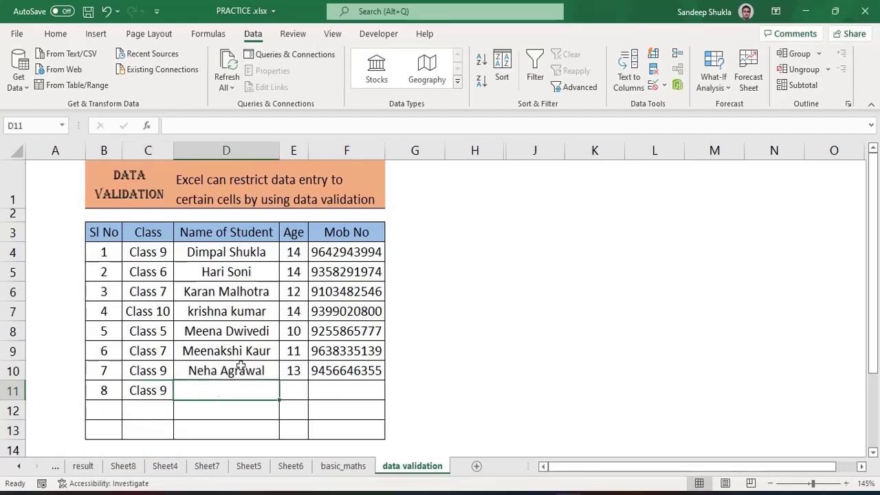
text(KL)
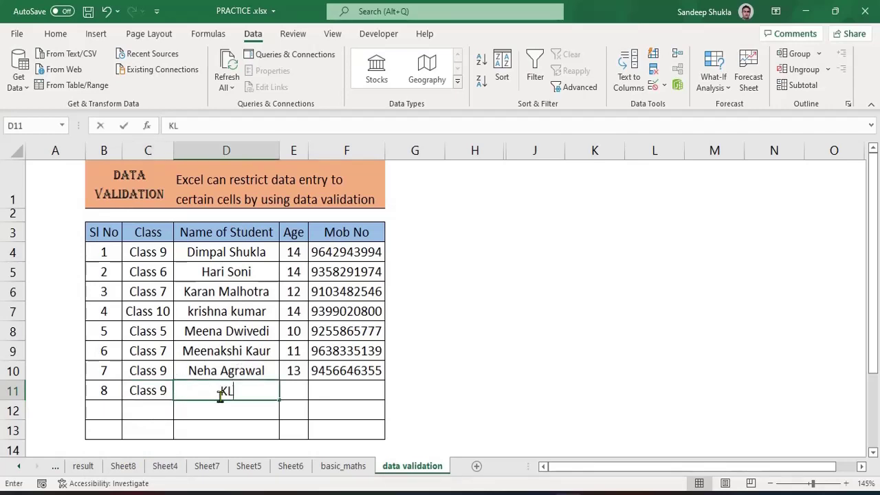
text(JALKFJSAHJAHJLKJ)
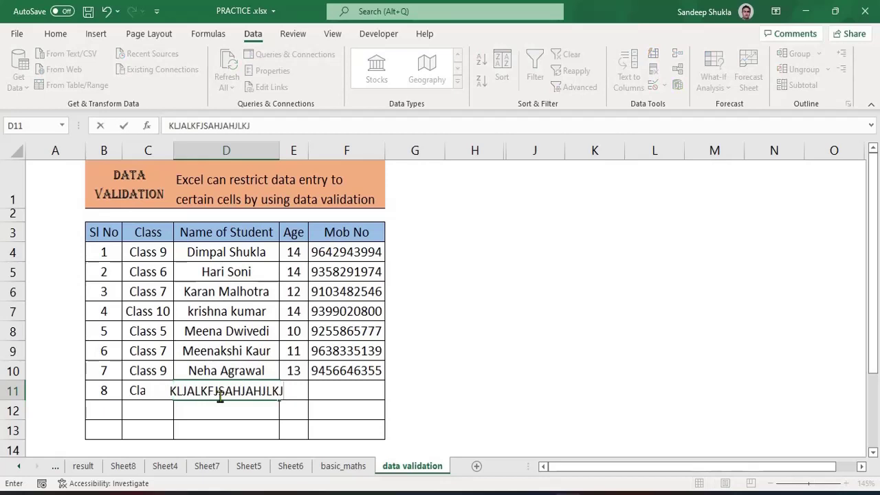
key(Return)
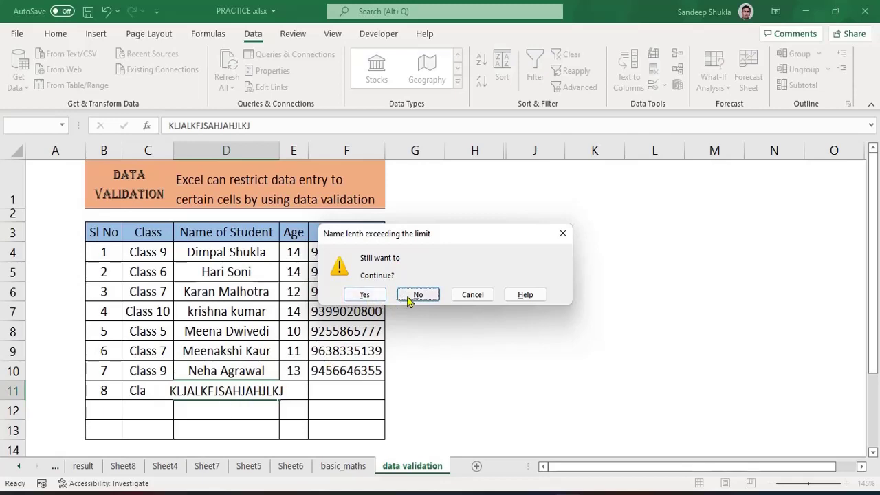
click(365, 295)
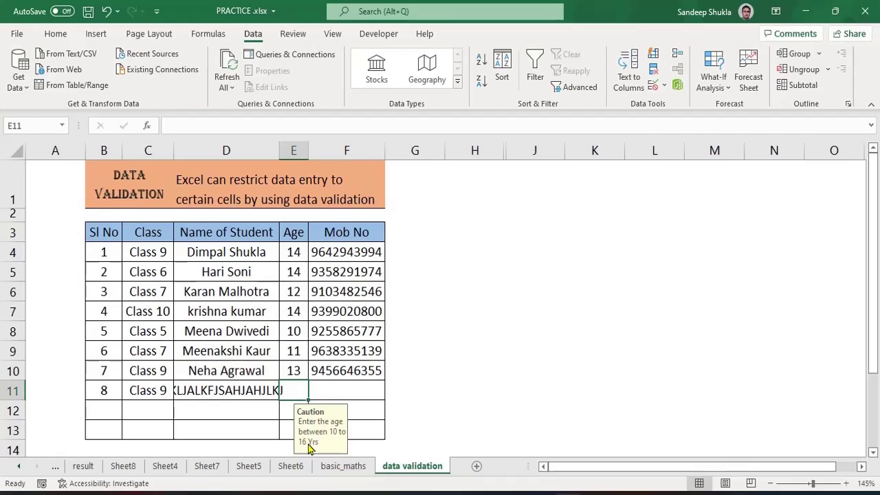
- Try 21 as the age in row 11, then retry the entry with 15
text(21)
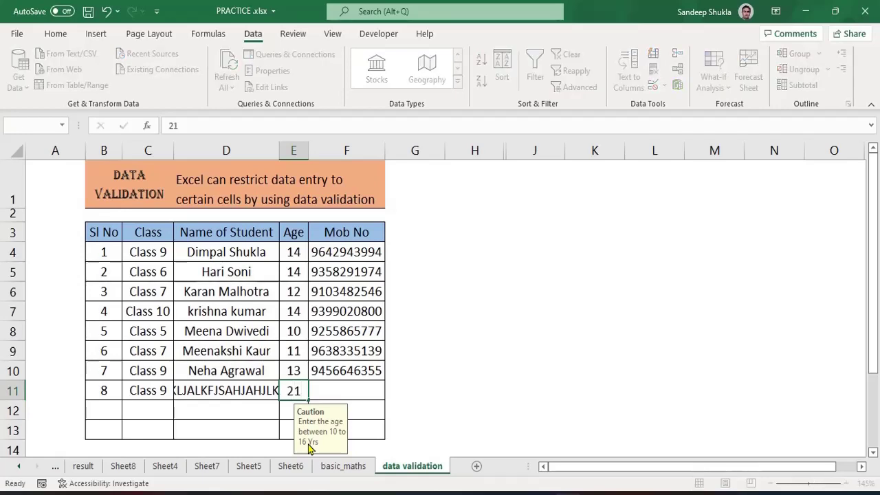
key(Return)
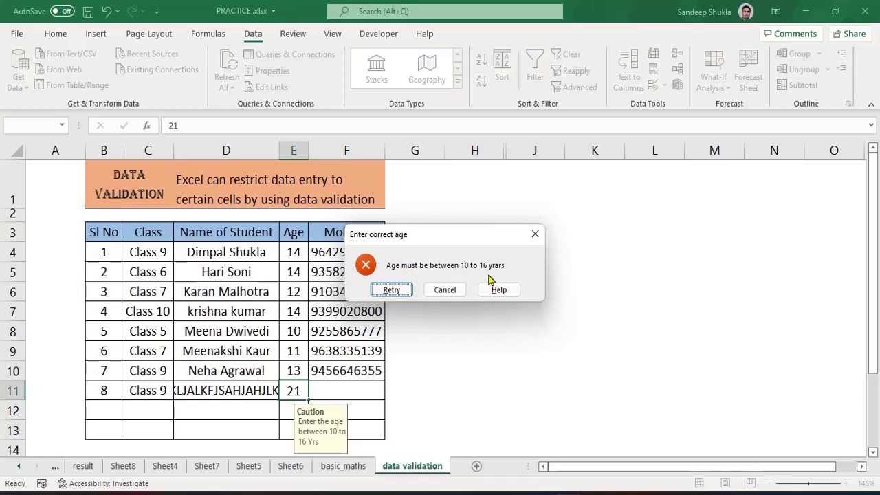
click(394, 289)
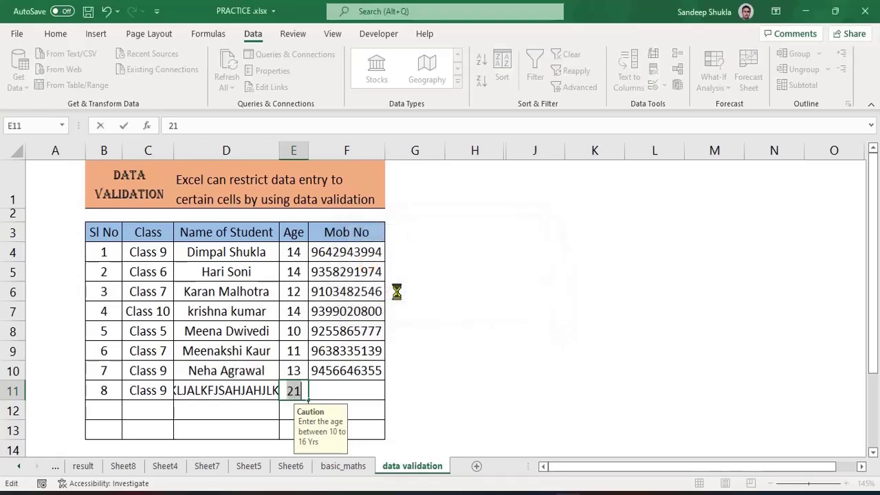
text(15)
key(ctrl+Return)
key(Tab)
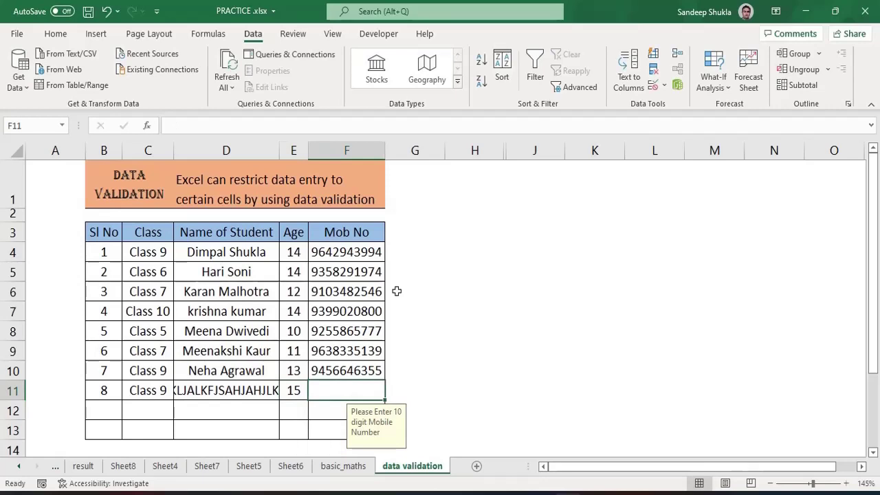
- Try the text L;KL;KOKDF6546 as row 11's mobile number, then retry with a ten-digit mobile number
text(L;KL;KOKDF6546)
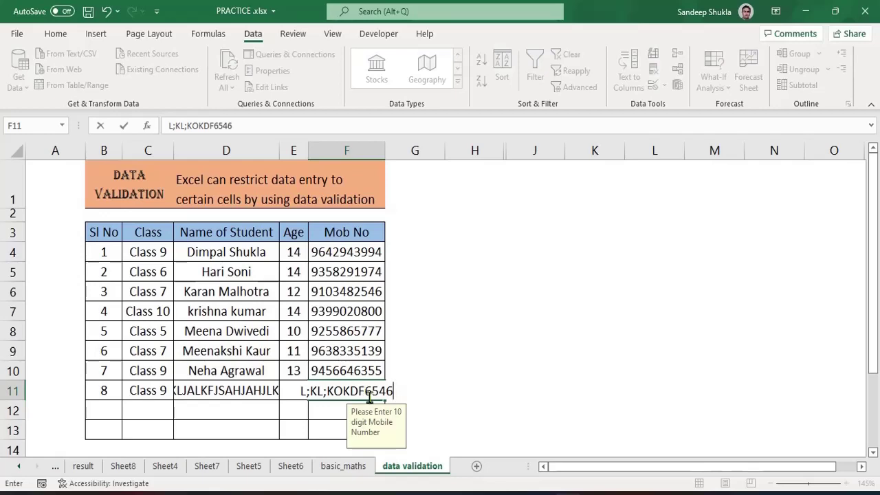
key(Return)
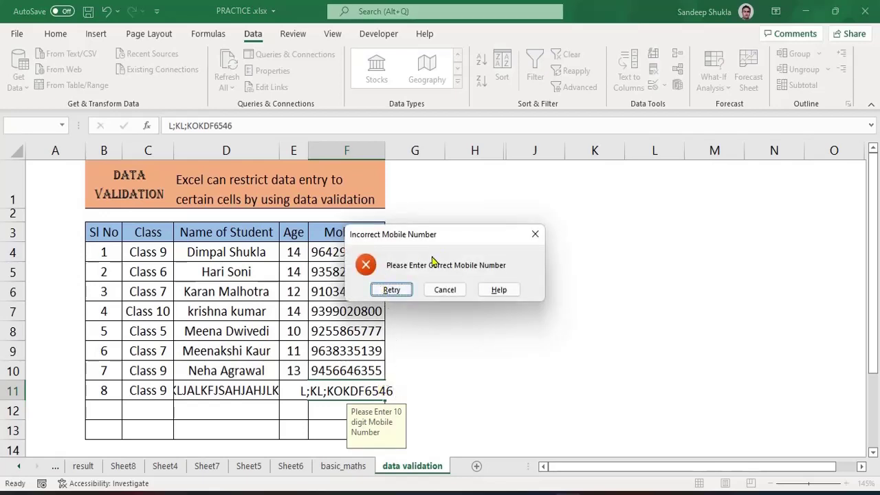
click(391, 290)
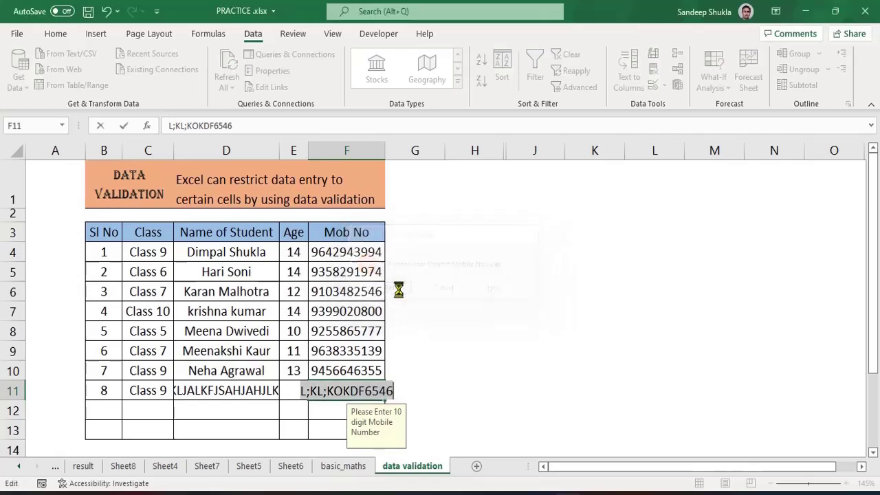
text(789456)
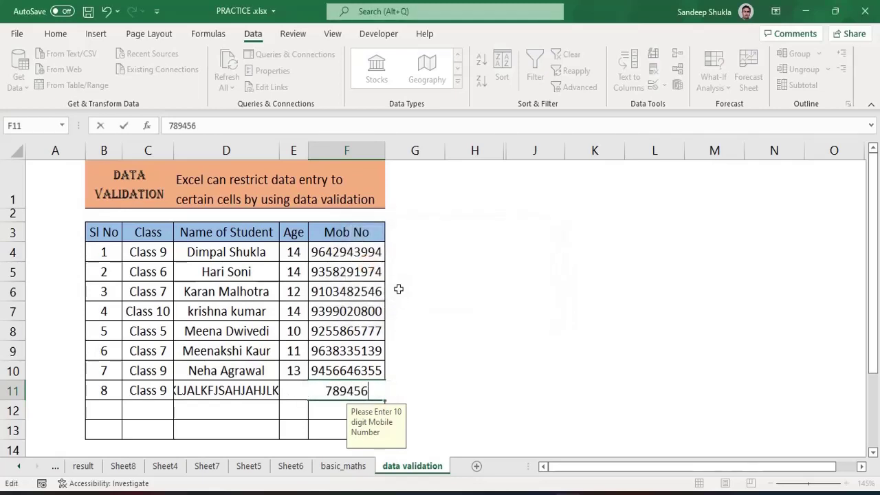
text(1231)
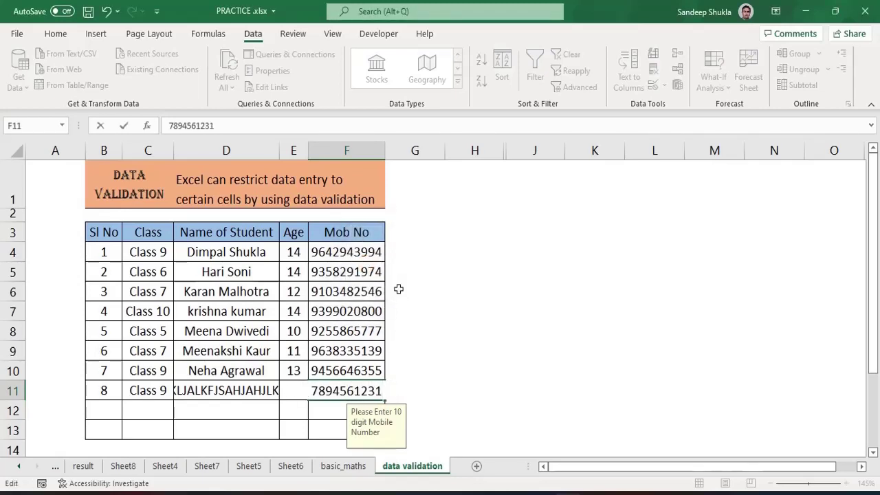
key(Tab)
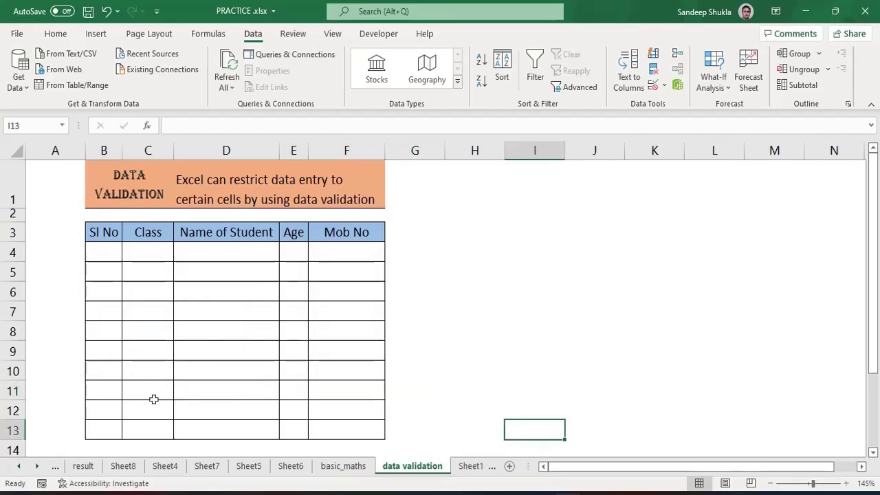
click(164, 253)
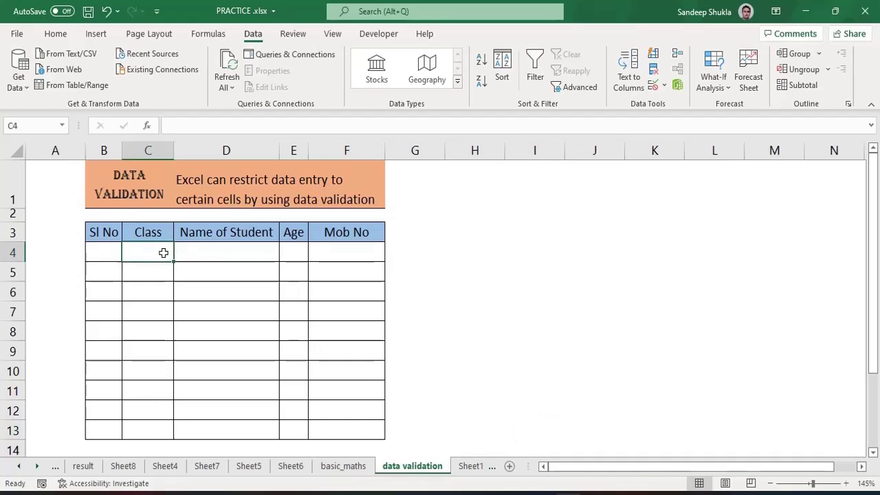
drag(164, 253, 169, 430)
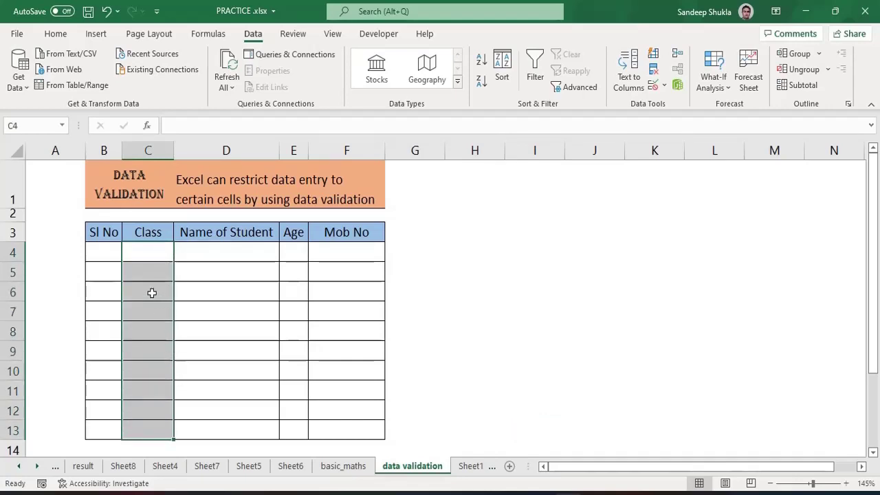
click(190, 268)
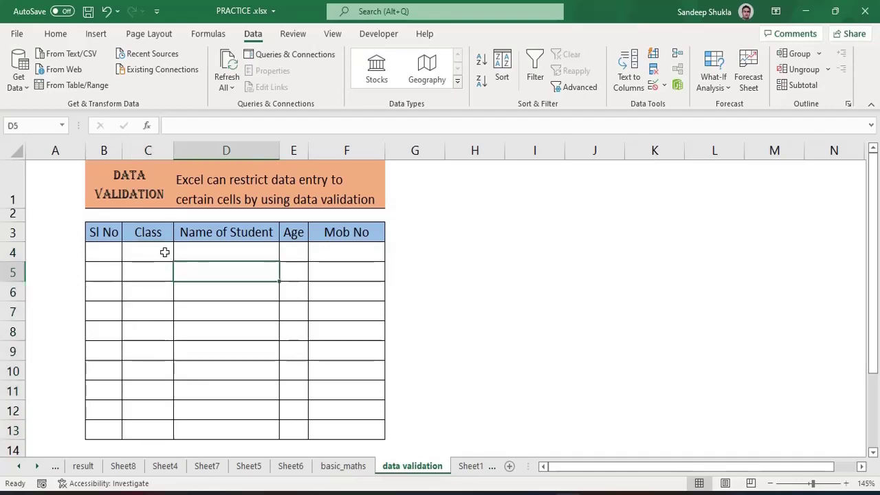
- Apply data validation to the Class cells C4:C13, allowing a List with the source CLASS 5,CLASS 6
drag(165, 252, 151, 429)
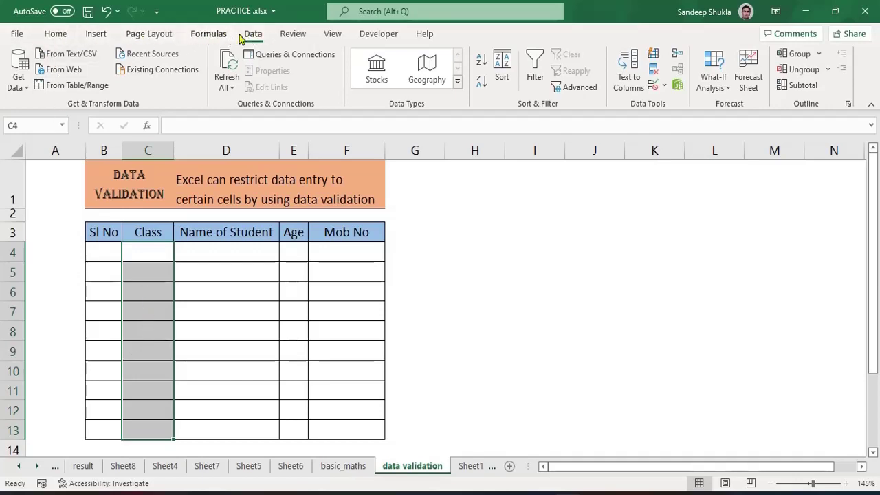
click(655, 88)
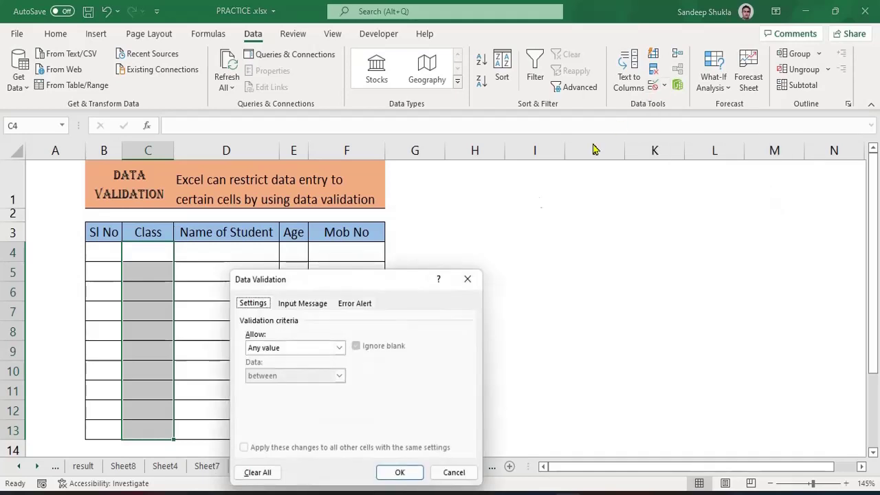
drag(403, 288, 575, 164)
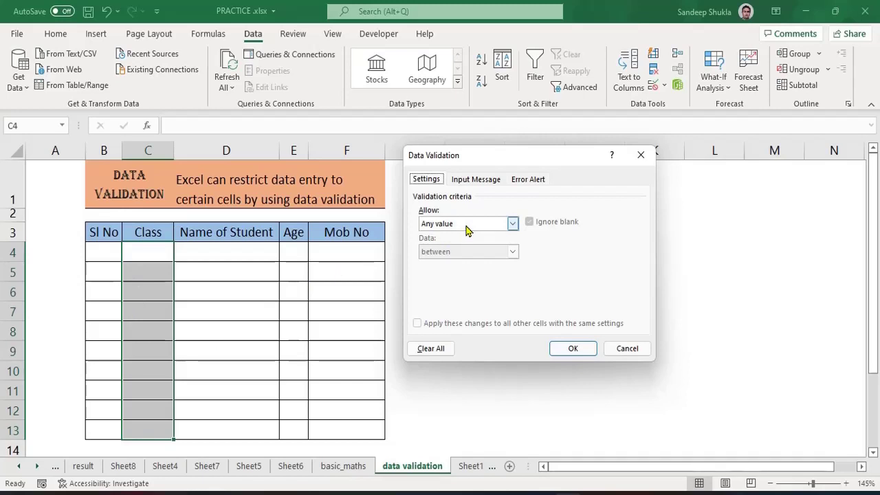
click(514, 226)
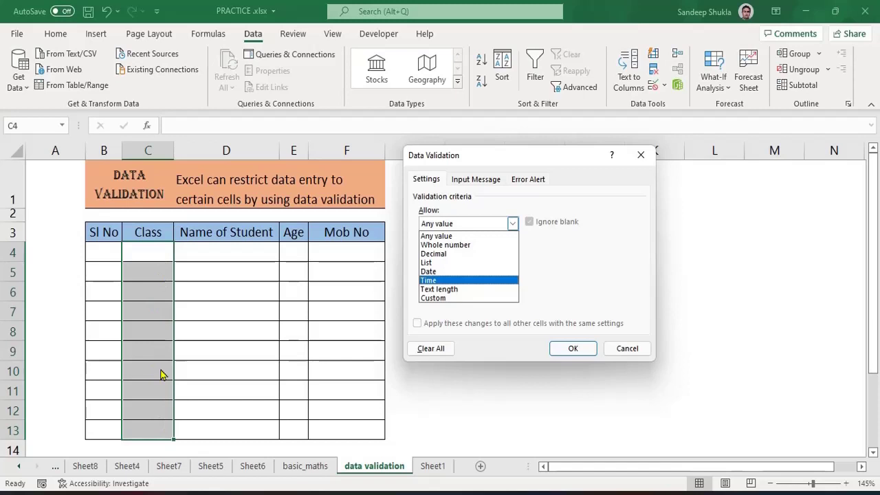
click(434, 263)
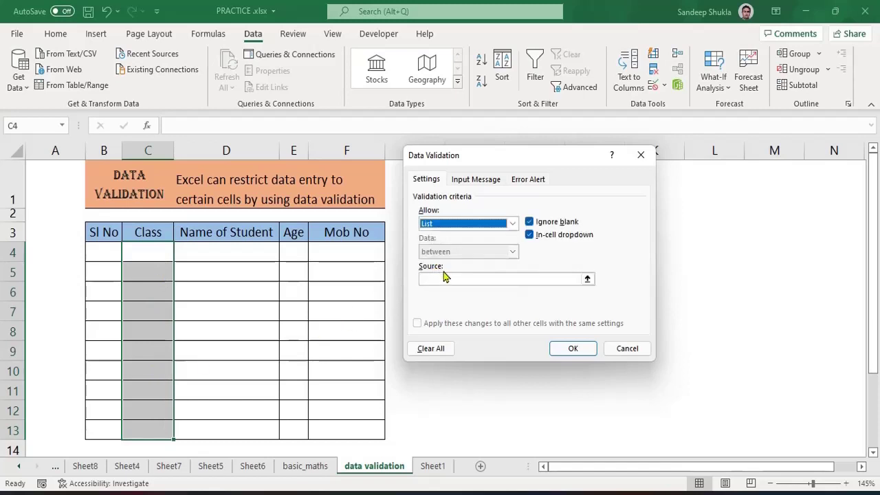
click(443, 277)
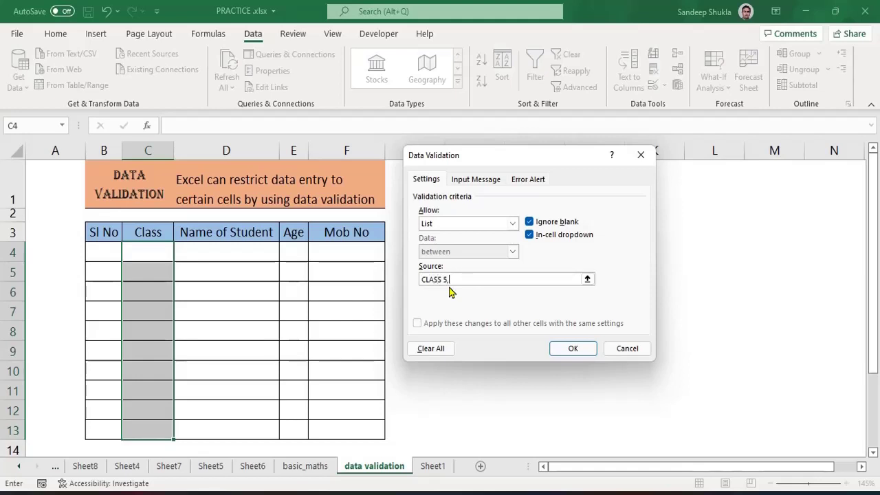
text(CLASS 6)
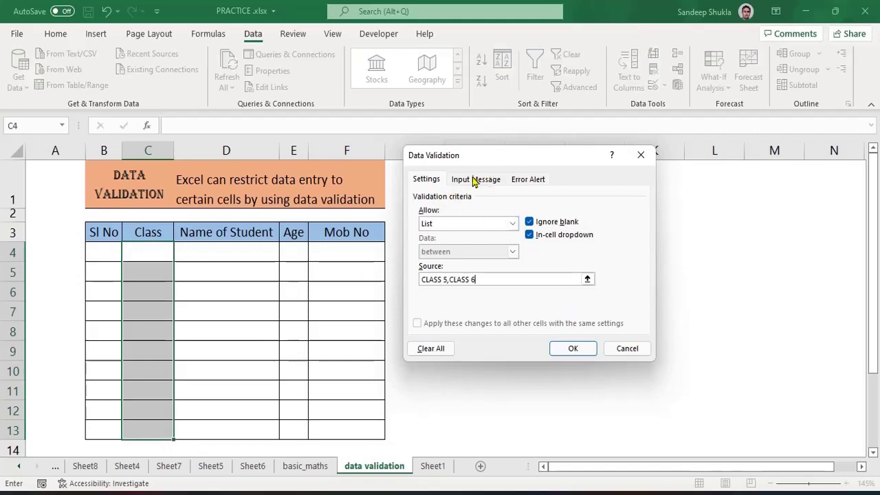
click(571, 348)
- Check the choices offered by the Class column's dropdown in cell C6, leaving the cell empty
click(161, 257)
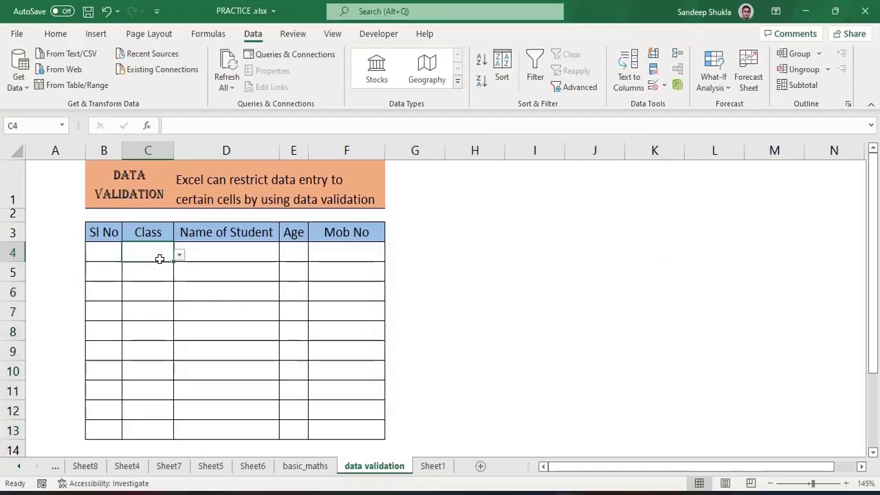
click(166, 283)
click(179, 294)
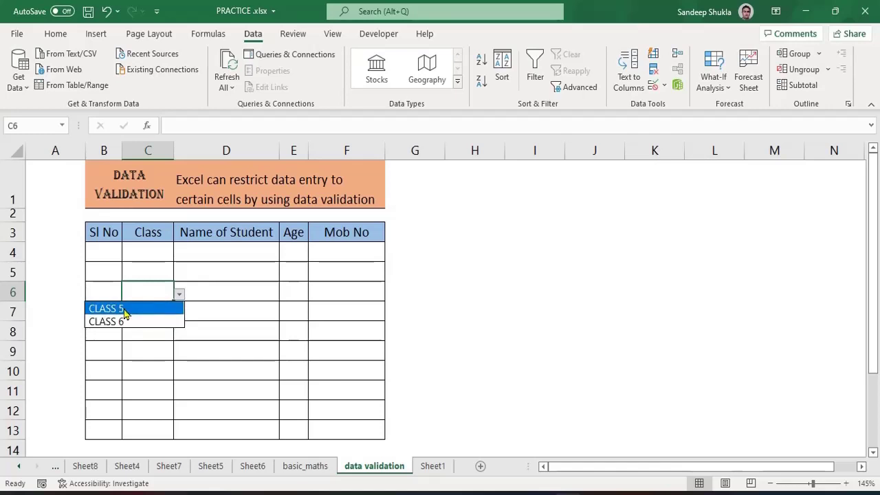
key(Escape)
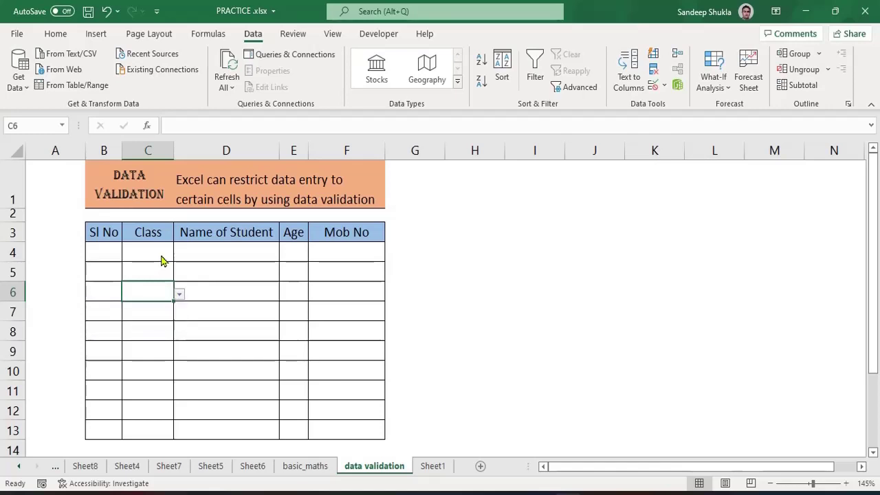
- Change the list validation source for Class cells C4:C13 to the class names in Sheet1 cells A1:A6
click(160, 251)
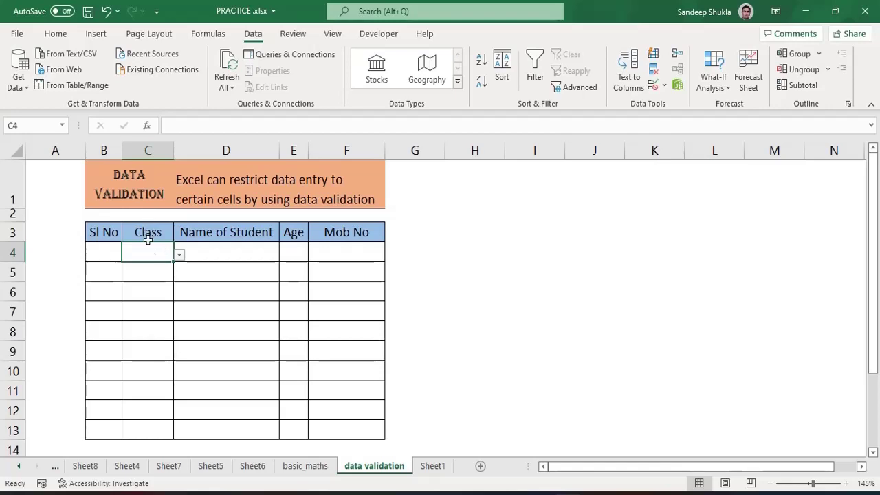
drag(149, 250, 148, 435)
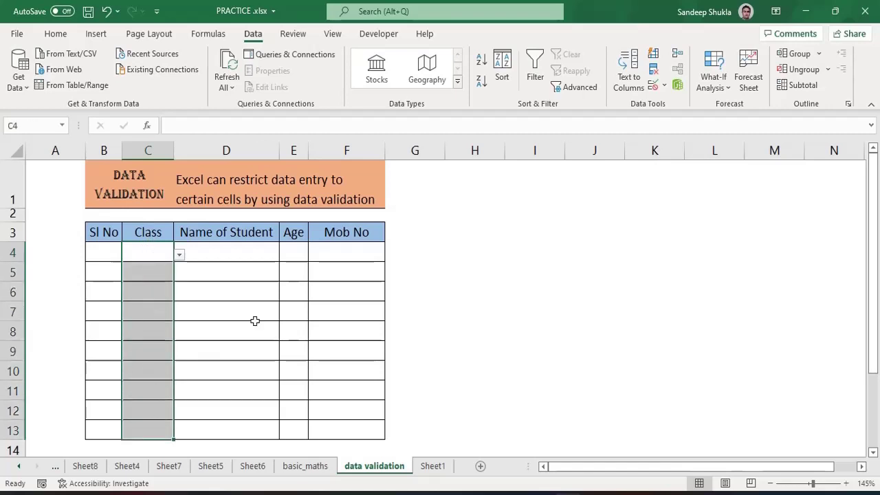
click(653, 86)
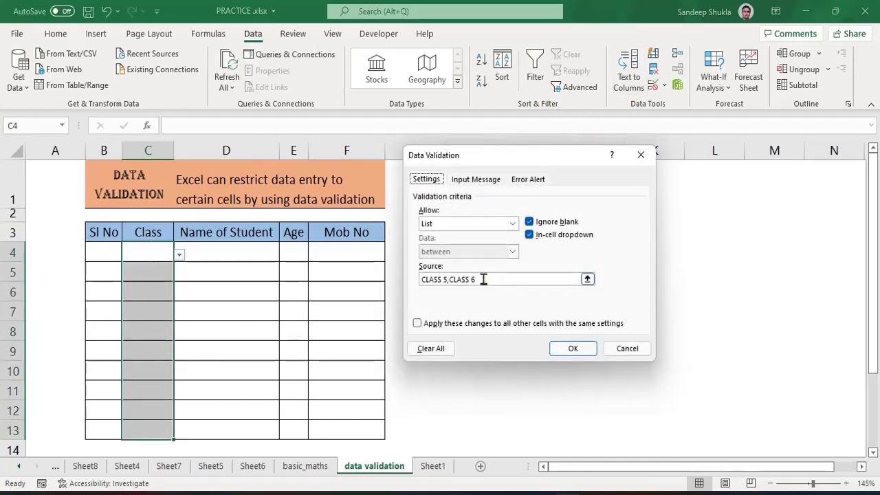
drag(483, 279, 402, 276)
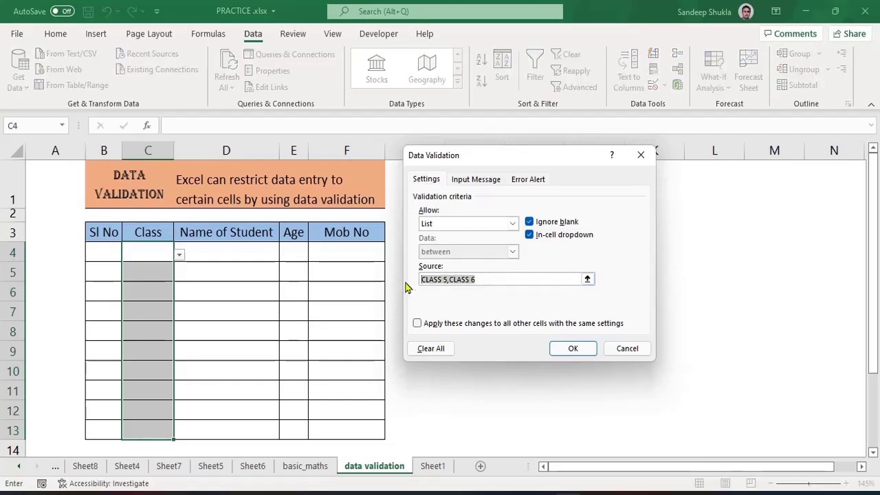
key(BackSpace)
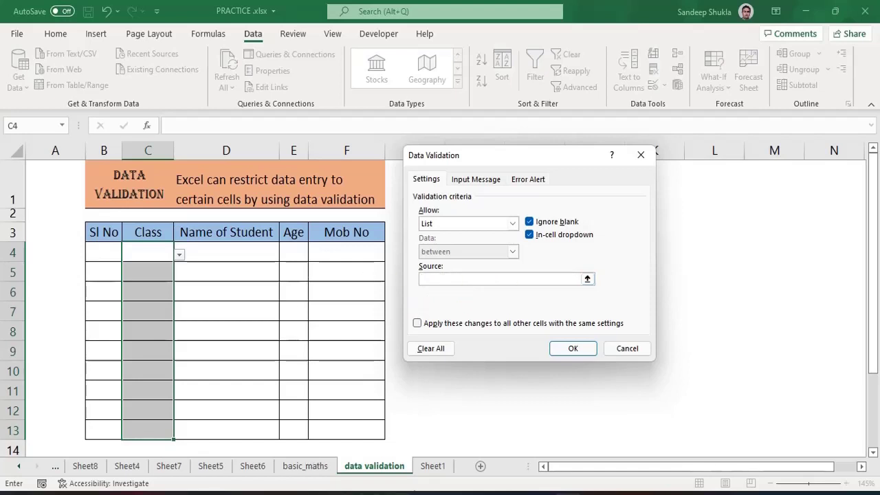
click(434, 468)
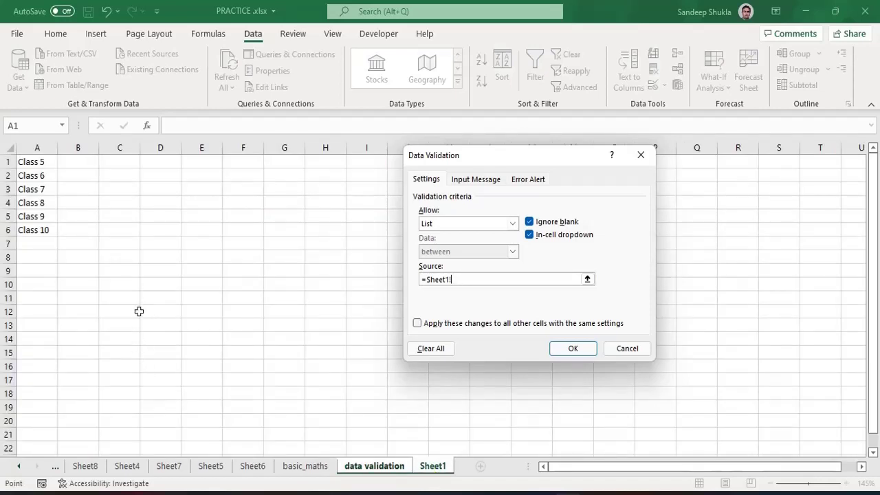
drag(33, 164, 41, 231)
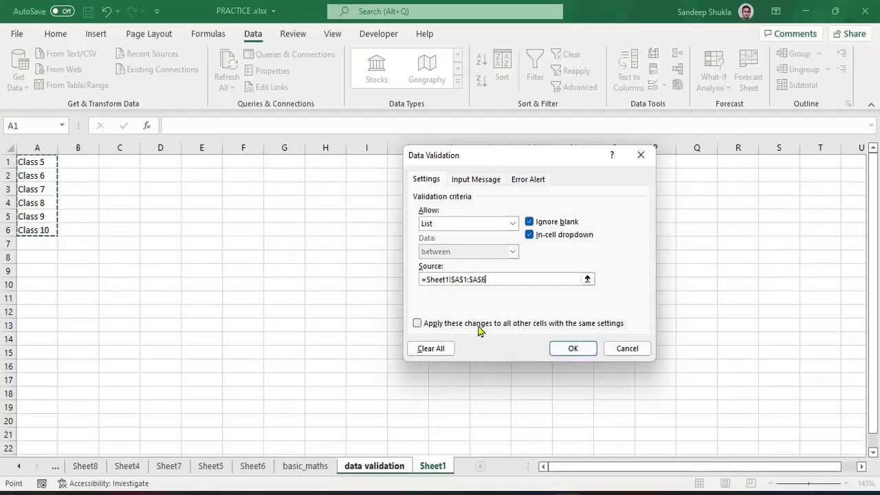
click(572, 348)
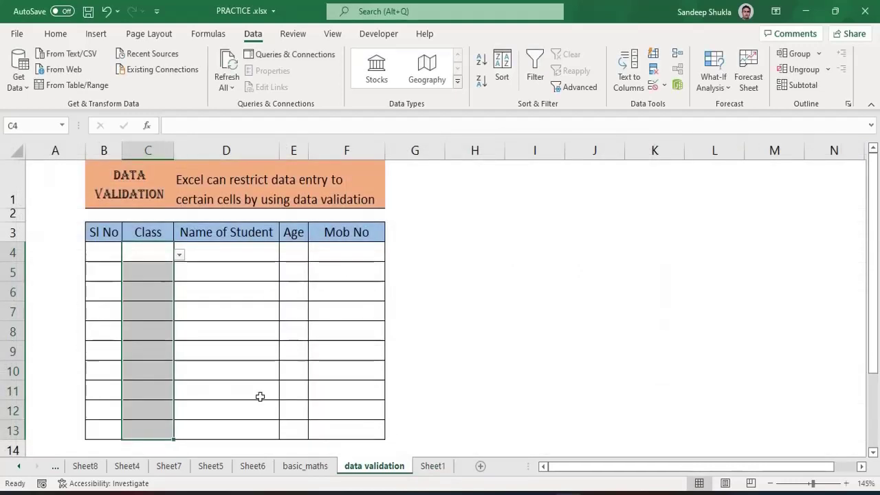
- Check the class choices offered by the dropdown in cell C5
click(158, 274)
click(177, 281)
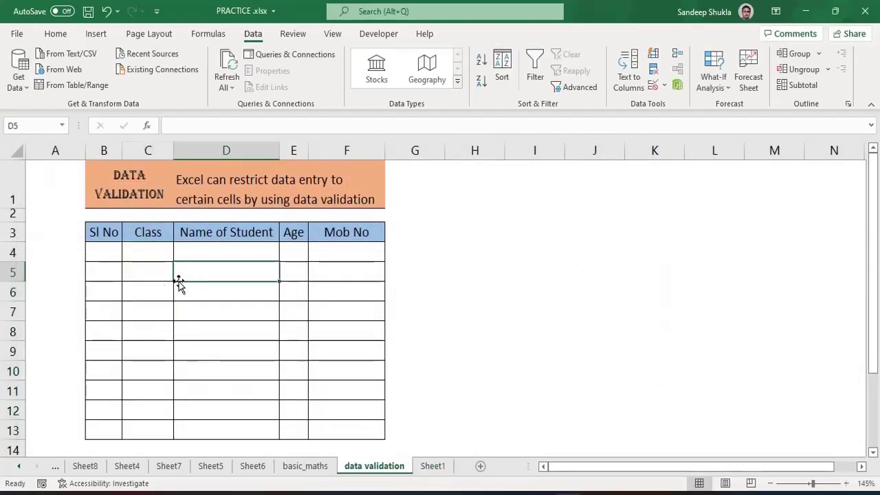
click(163, 279)
click(177, 276)
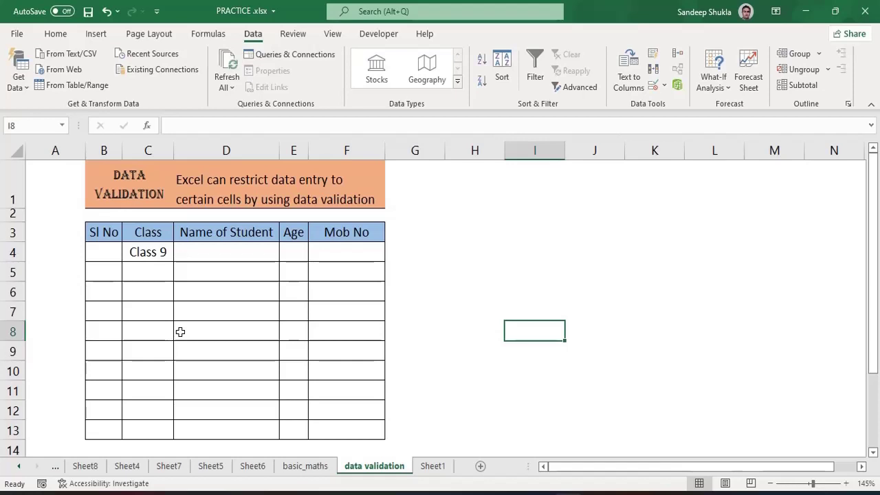
- Add the validation input message "Select from the list" to the Class cells C4:C13
click(135, 253)
drag(136, 253, 154, 429)
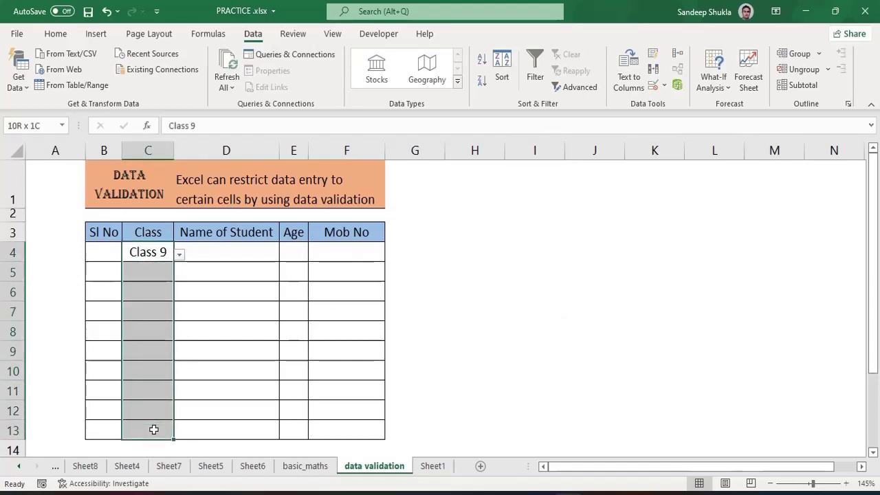
click(654, 87)
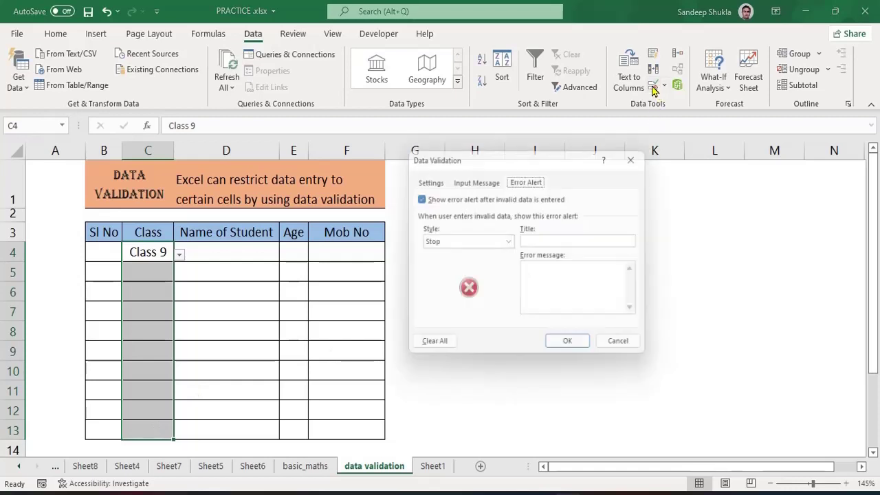
click(428, 178)
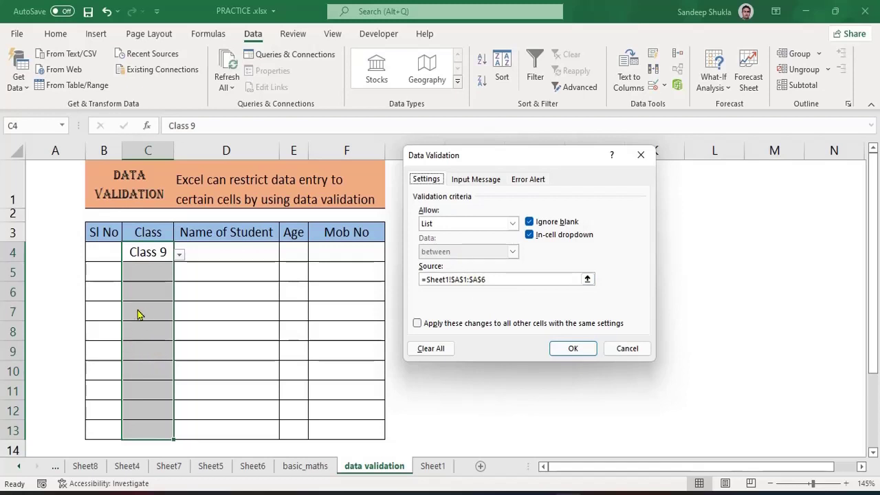
click(477, 180)
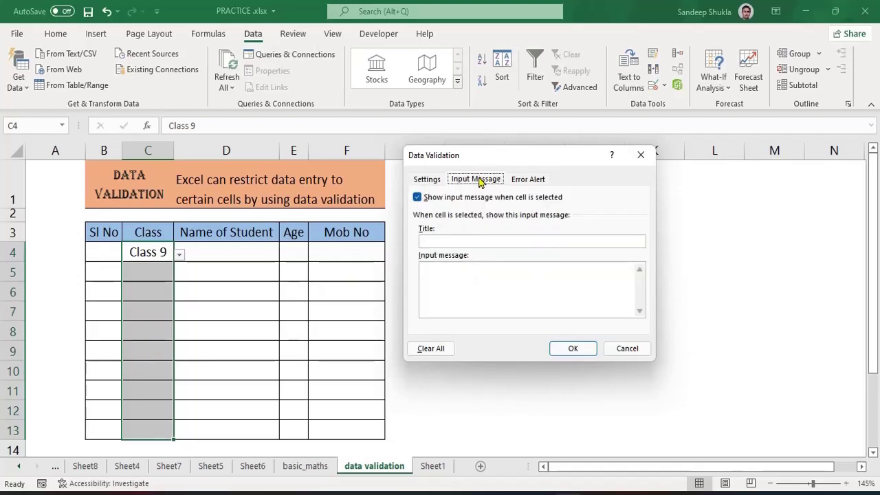
click(440, 277)
text(Select from the list)
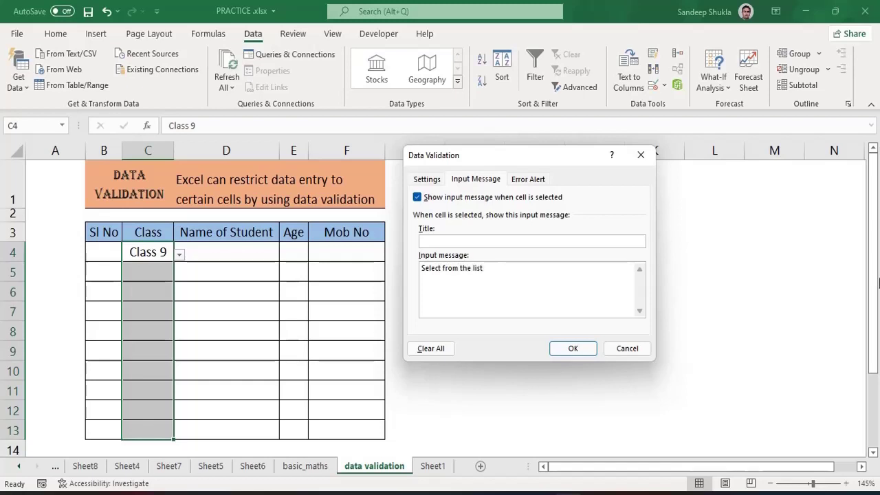
click(562, 348)
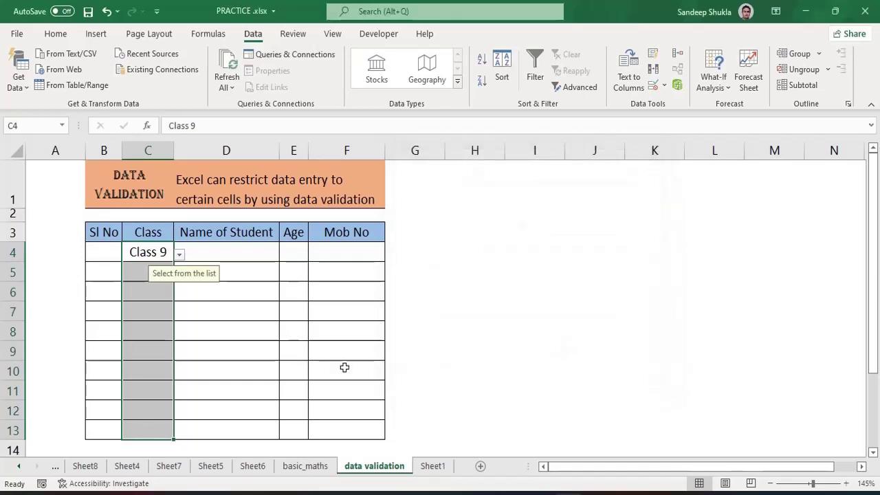
- Check the input message on several cells of the Class column
click(147, 347)
click(147, 327)
click(145, 288)
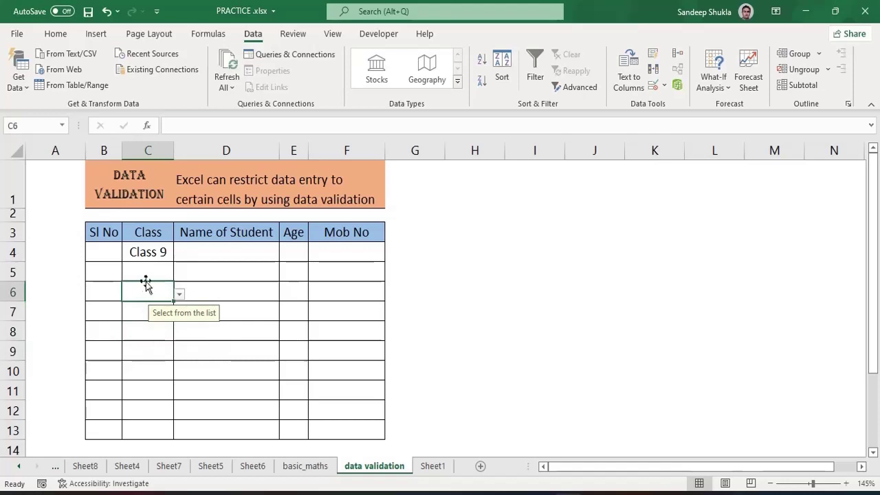
click(159, 326)
click(167, 383)
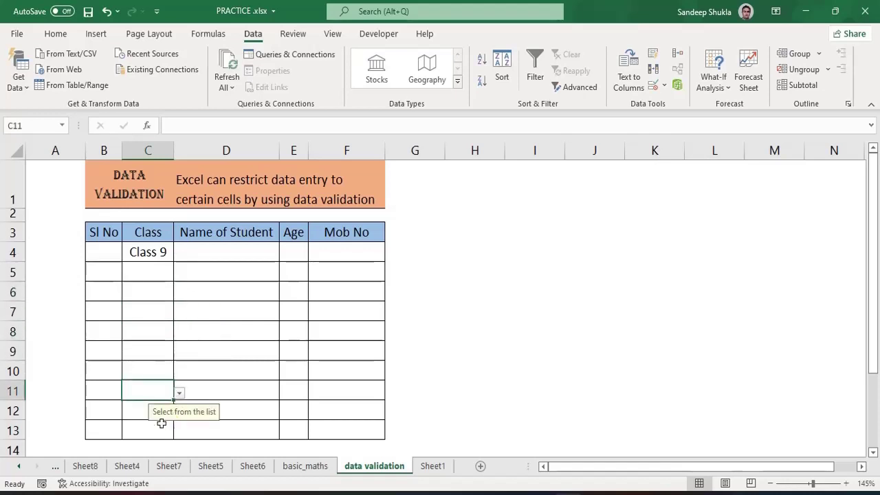
click(151, 412)
click(147, 381)
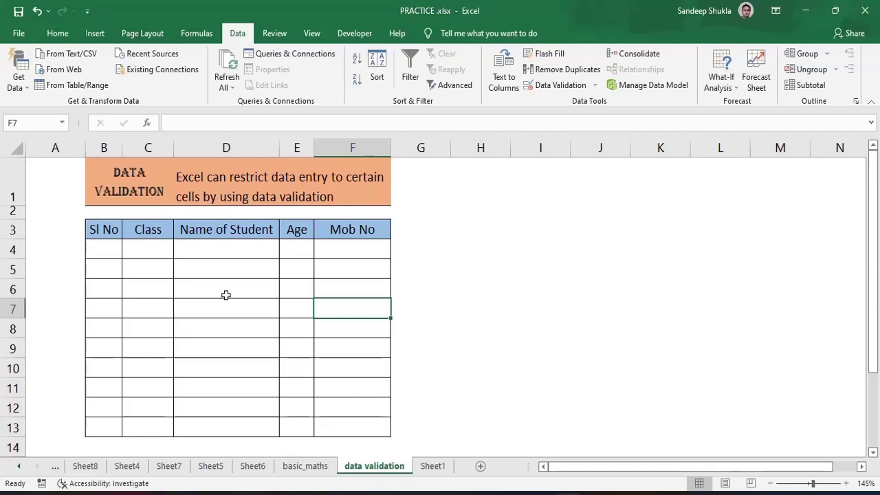
- Apply data validation to the Name of Student cells D4:D13, allowing a text length between 2 and 15
drag(249, 245, 257, 427)
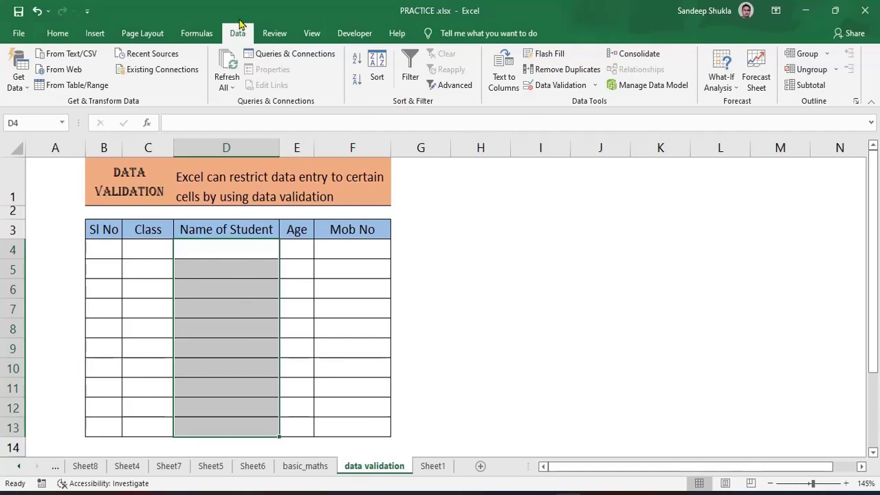
click(557, 86)
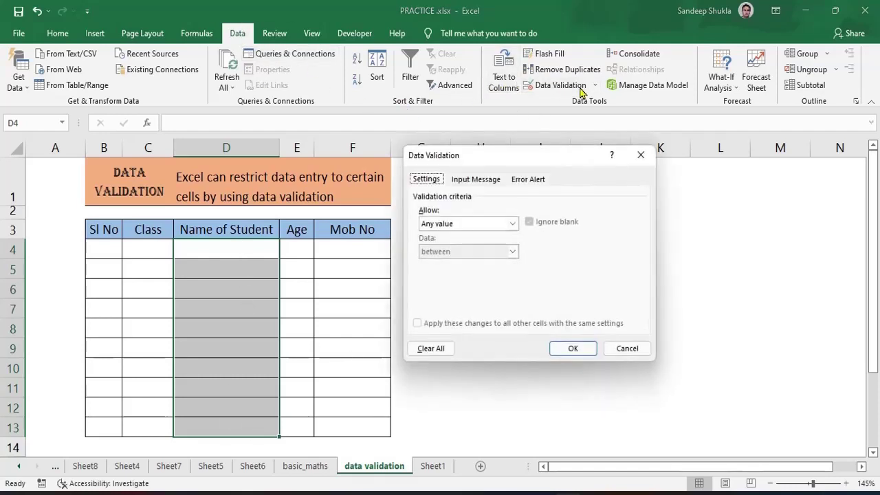
click(465, 227)
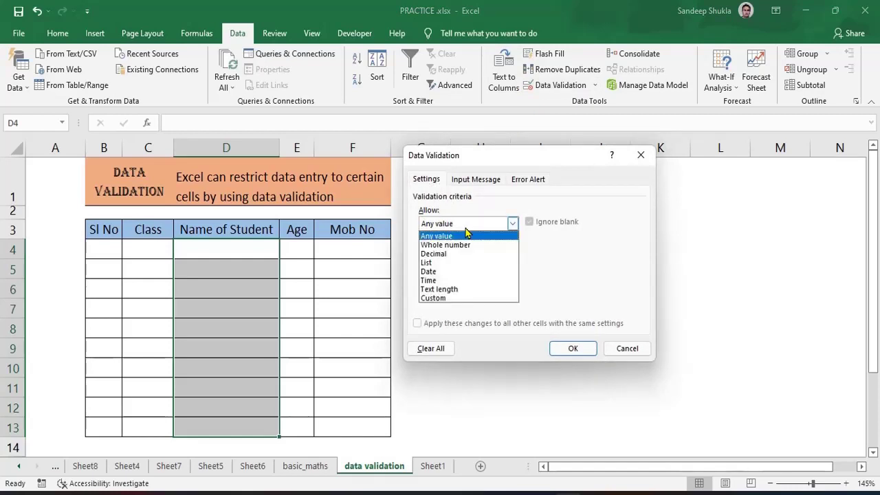
click(447, 289)
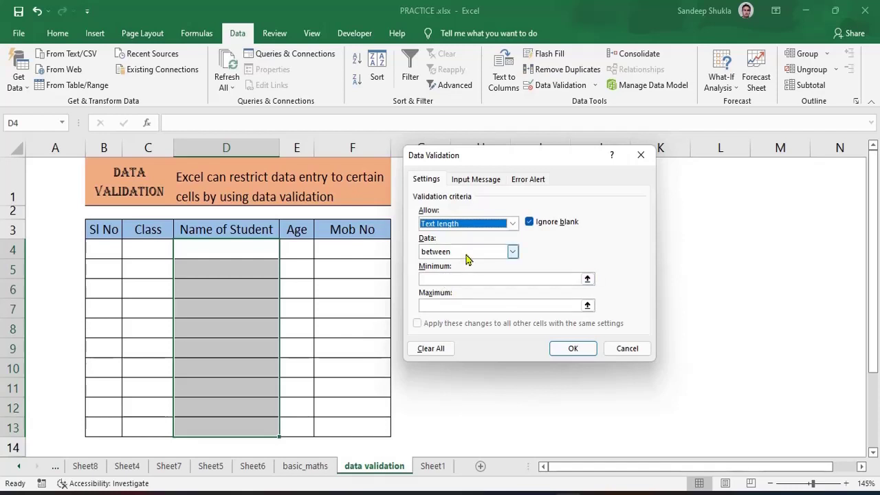
click(512, 253)
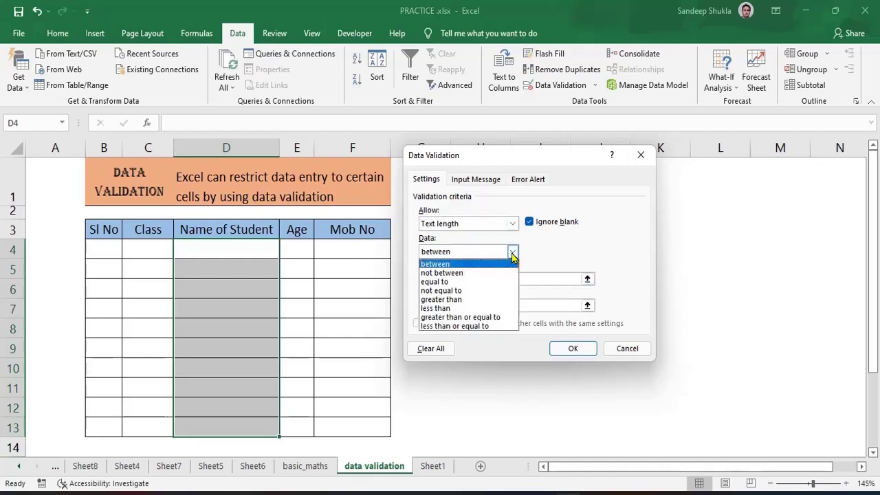
click(473, 266)
click(463, 278)
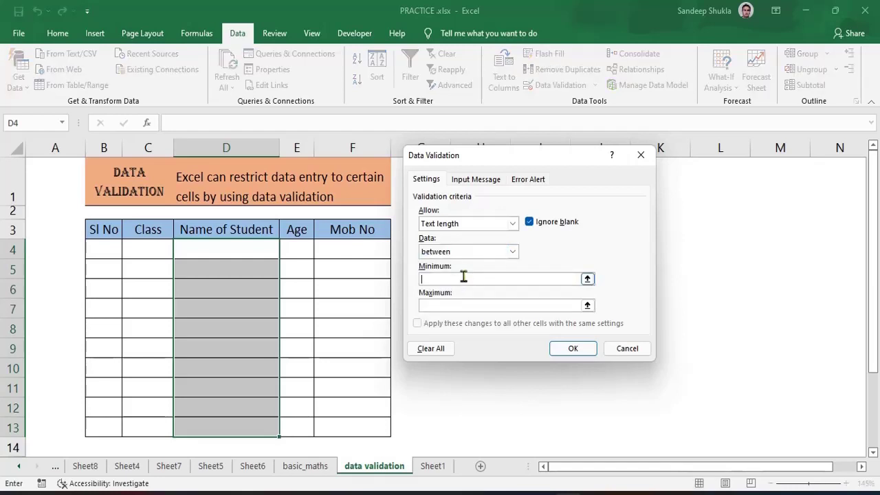
text(2)
click(486, 304)
text(15)
click(573, 348)
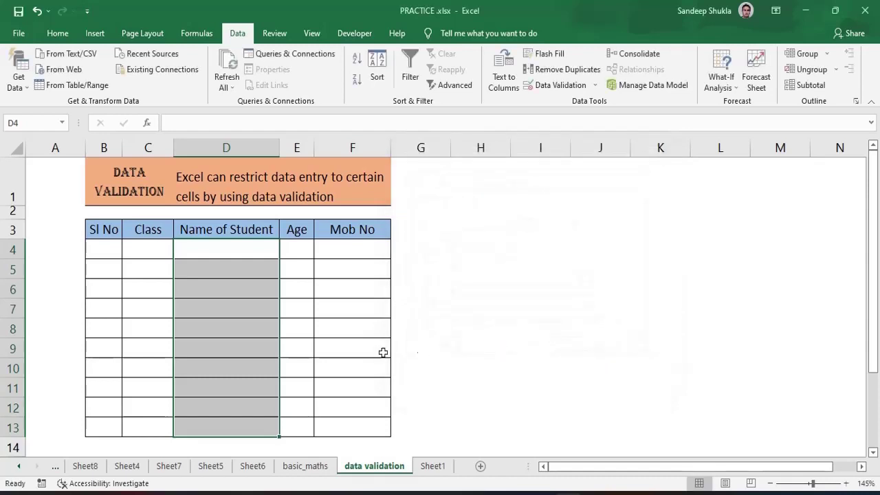
- Try the single letter g as the student name in cell D4, then retry the entry with hjahgkjhkjhaskl
click(226, 272)
click(225, 249)
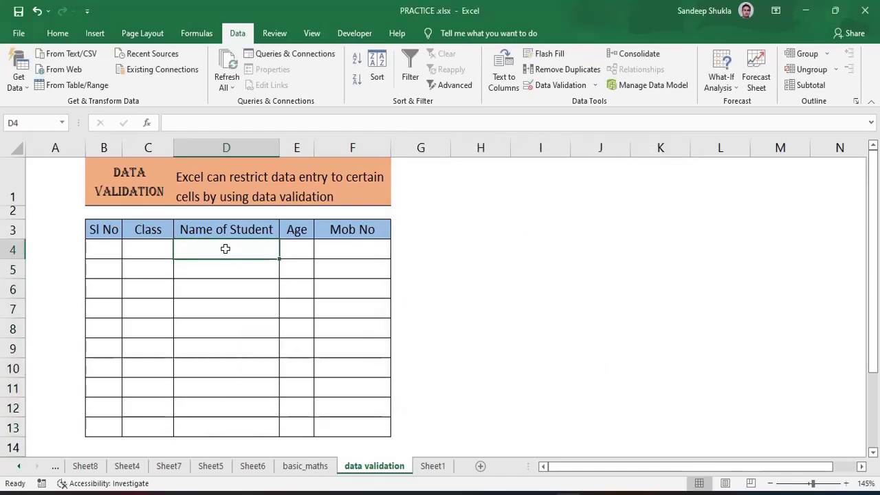
text(g)
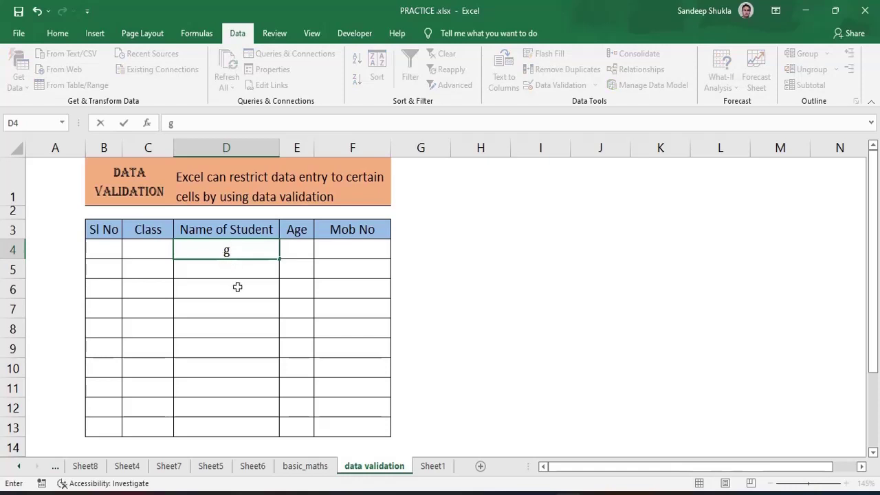
key(Return)
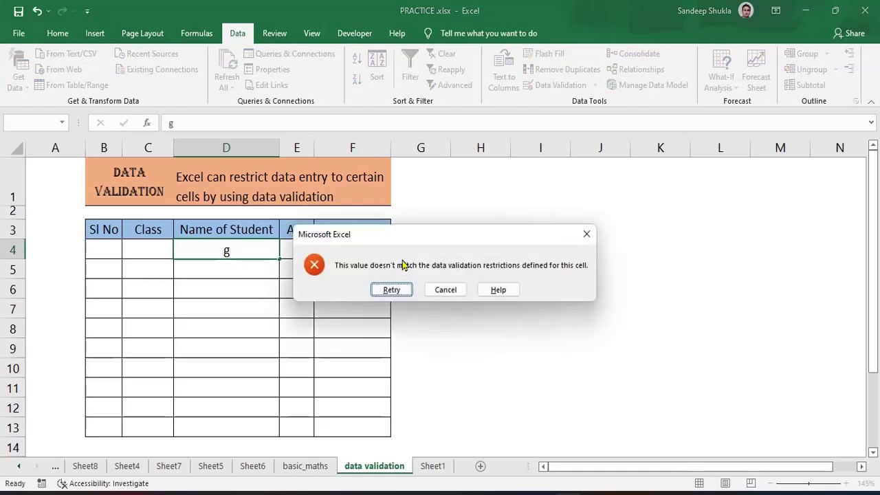
click(391, 291)
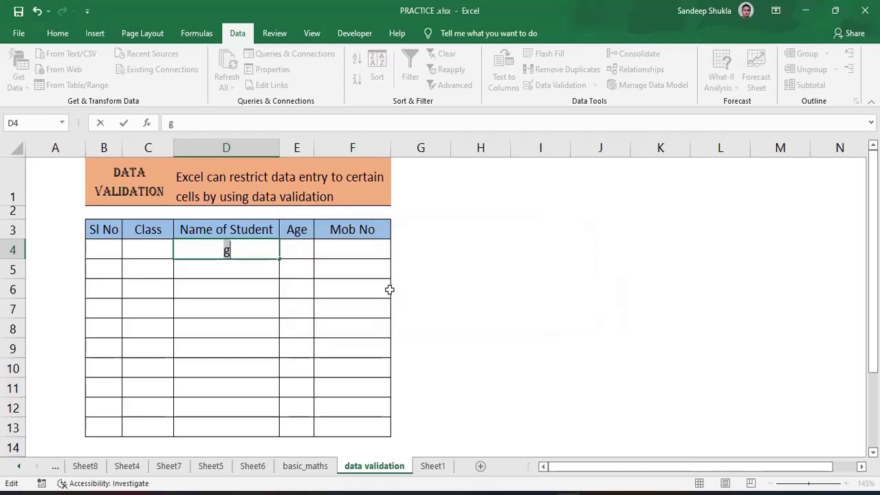
text(hjahgkjhkjhaskl)
key(Return)
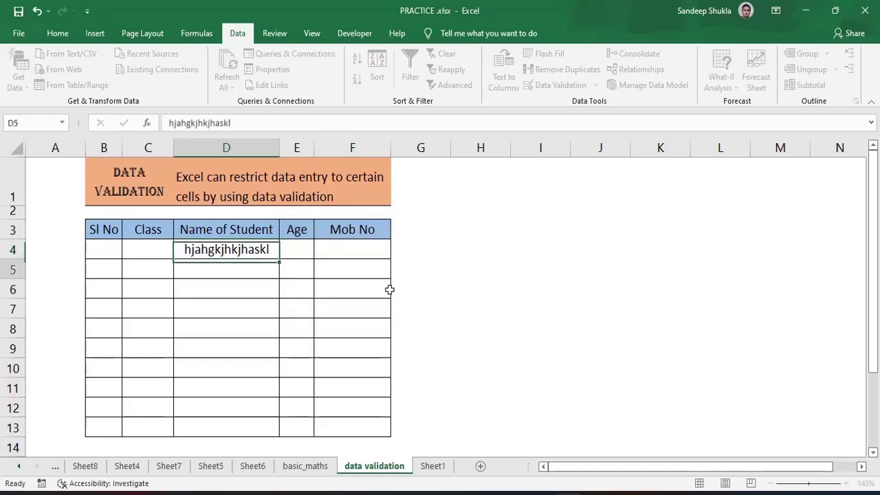
- Try the overlong text jkklahkjghasdjkhlkhjksdfah as the student name in cell D5, then clear the entry
text(jkklahkjghasdjkhlkhjksdfah)
key(Return)
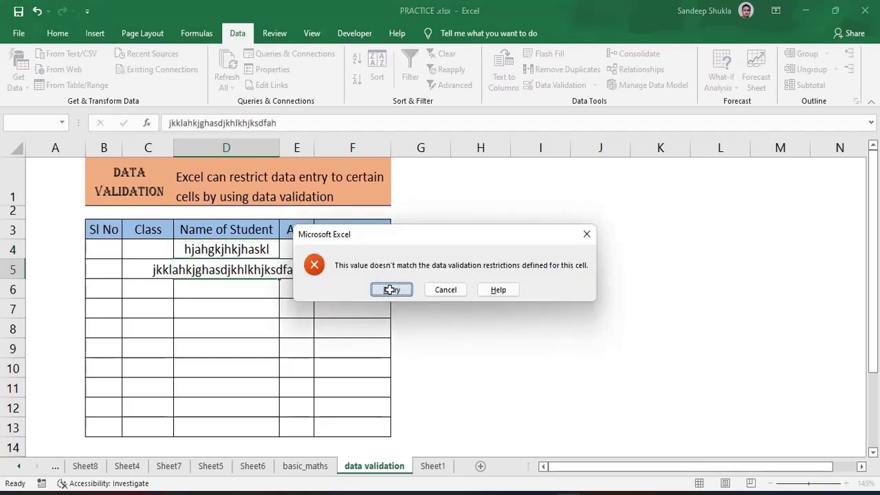
click(390, 289)
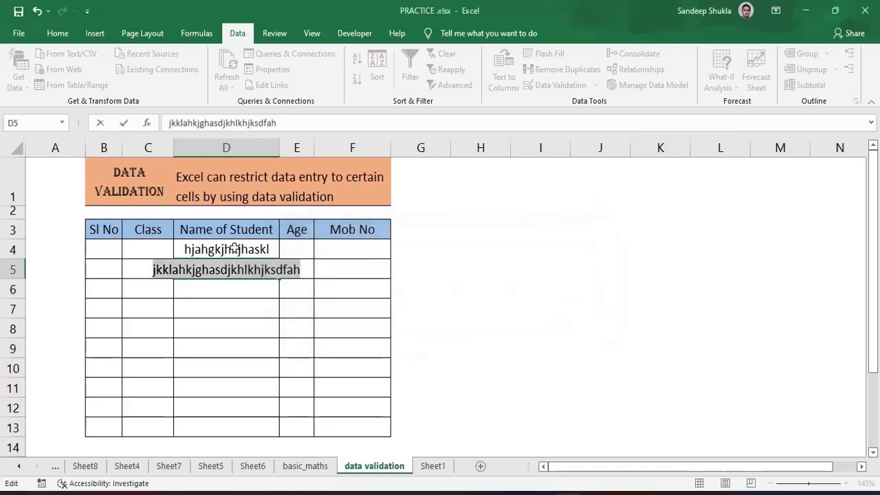
key(BackSpace)
click(242, 299)
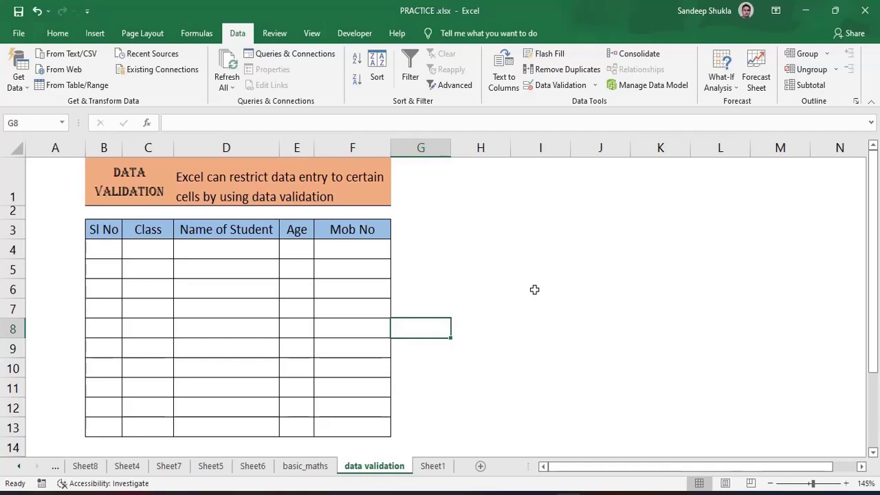
- Check the validation criteria types offered in the data validation settings, then close them without applying a rule
click(595, 86)
click(585, 102)
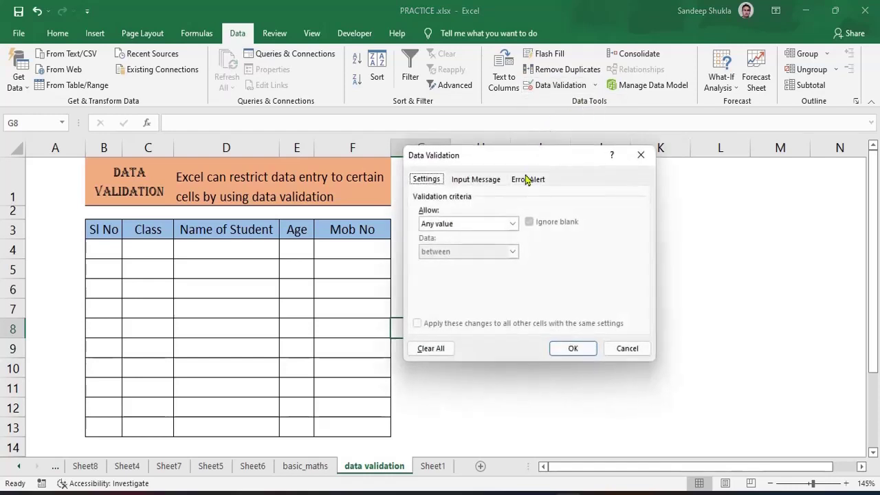
click(512, 224)
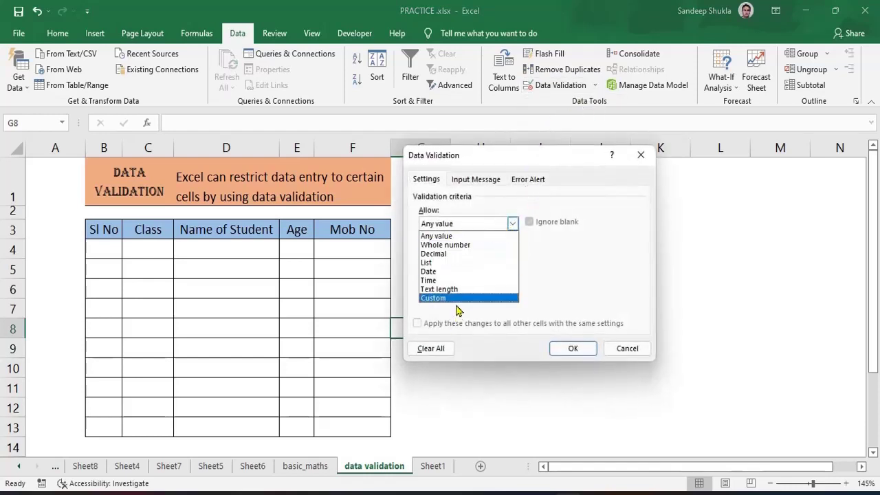
click(616, 353)
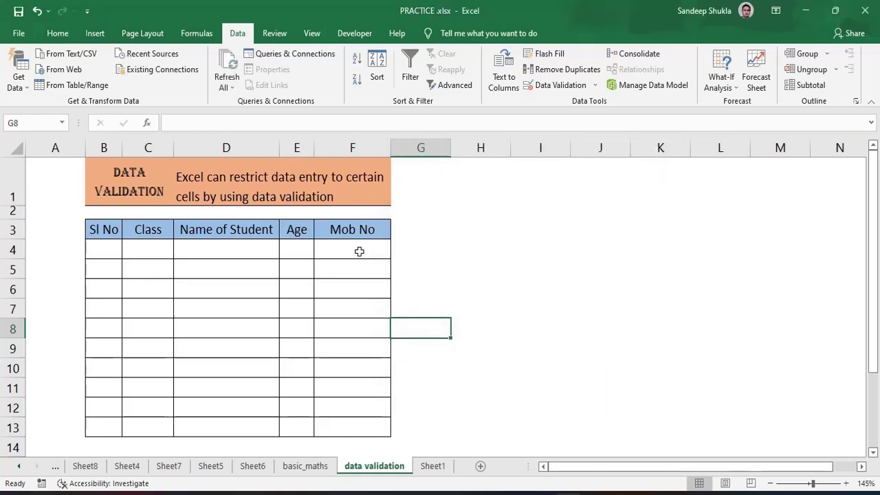
drag(360, 250, 368, 428)
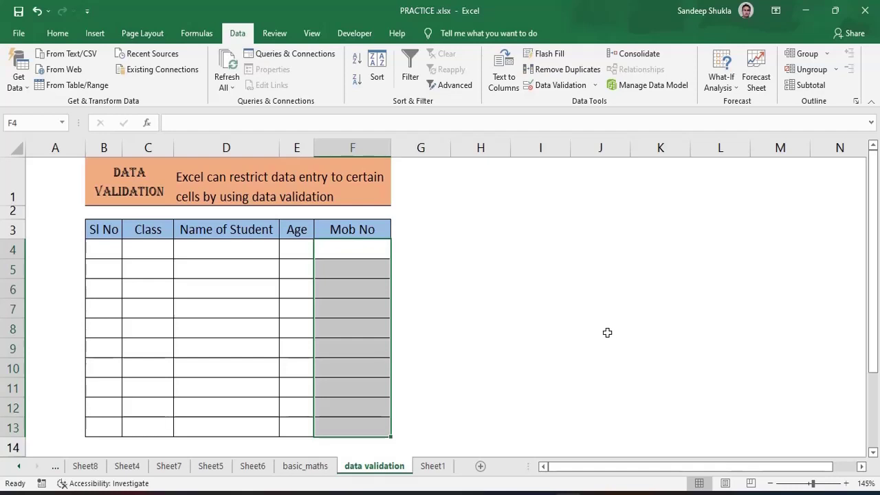
click(549, 282)
- Label cell H4 as isnumber and enter a sample six-digit number in Mob No cell F5
click(489, 251)
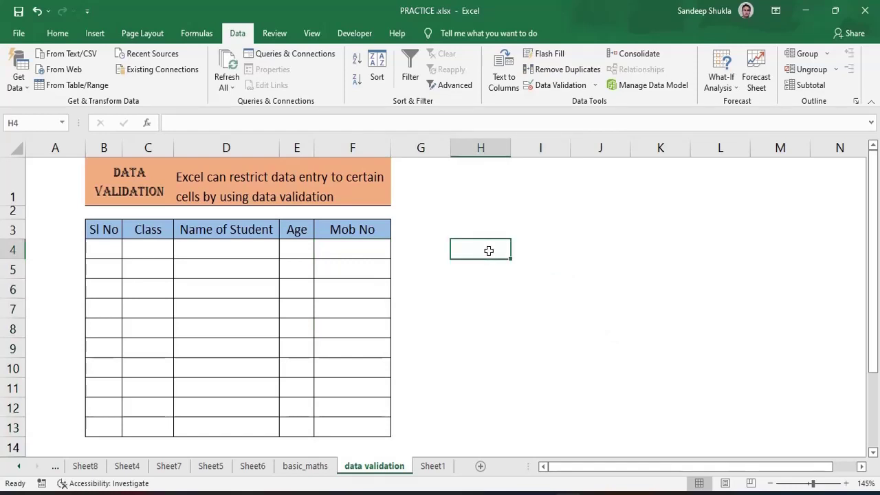
text(isnumber)
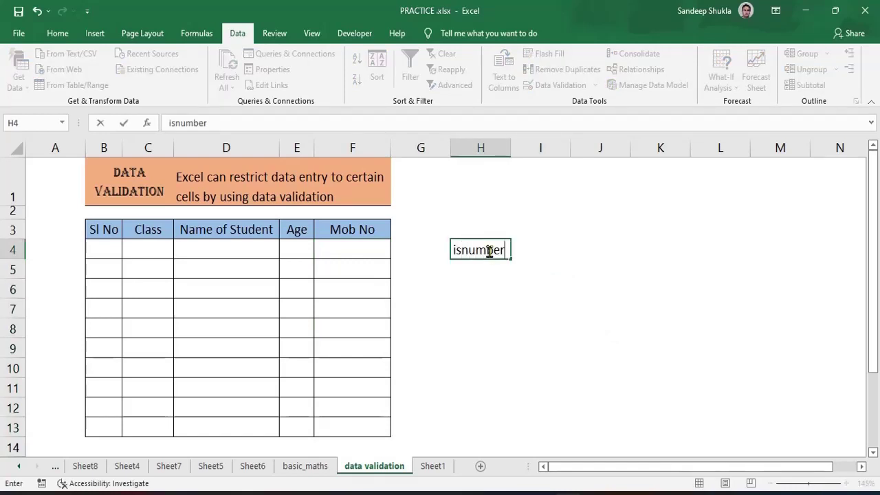
click(363, 270)
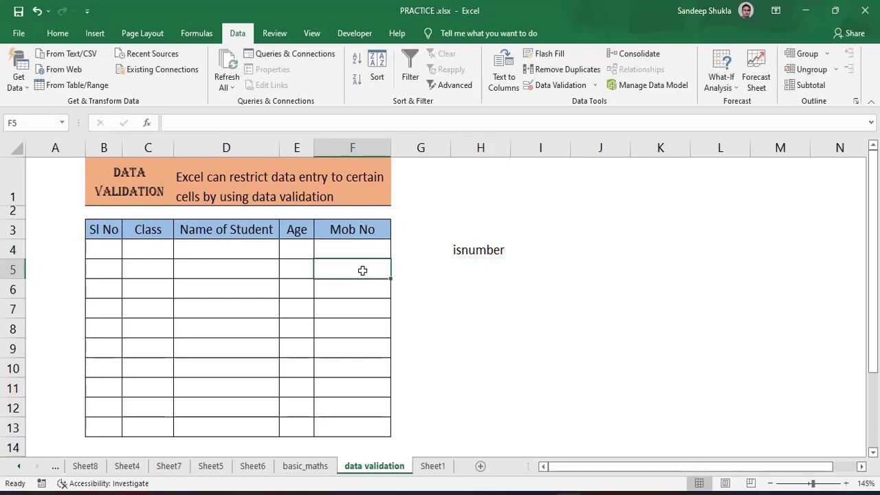
text(465646)
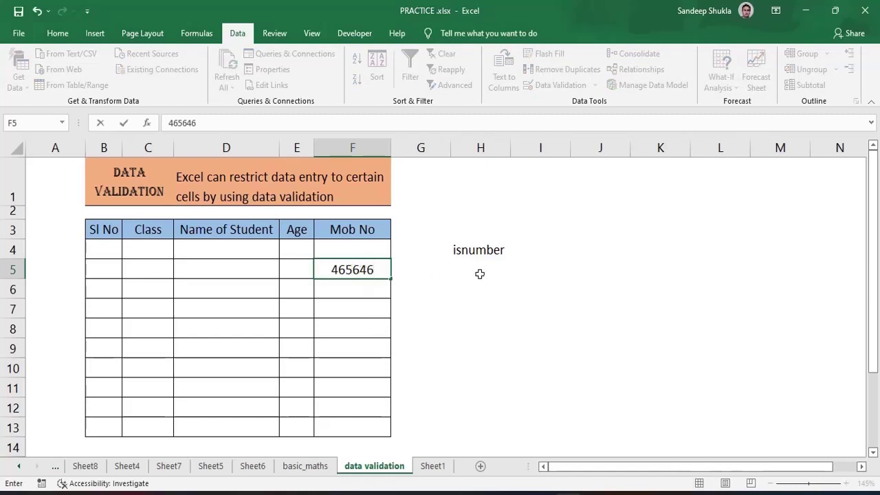
- Enter the formula =isnumber(F5) in cell I4 to check whether the Mob No entry is a number
click(523, 252)
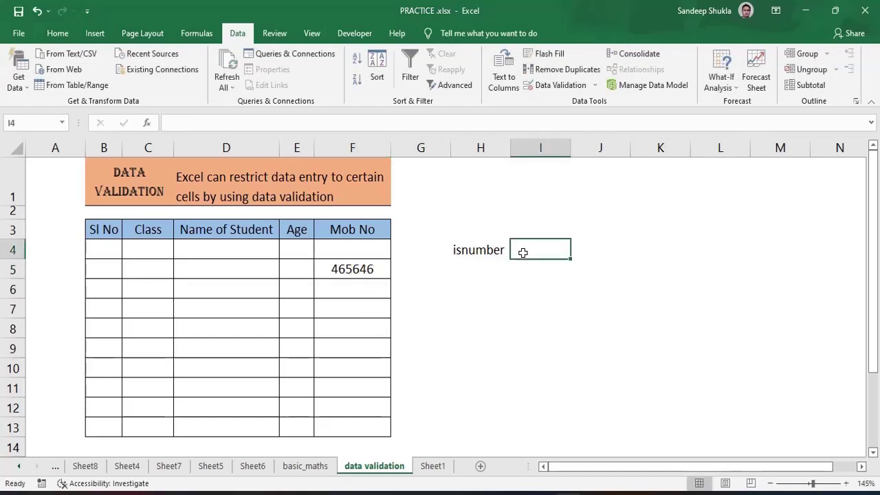
text(=is)
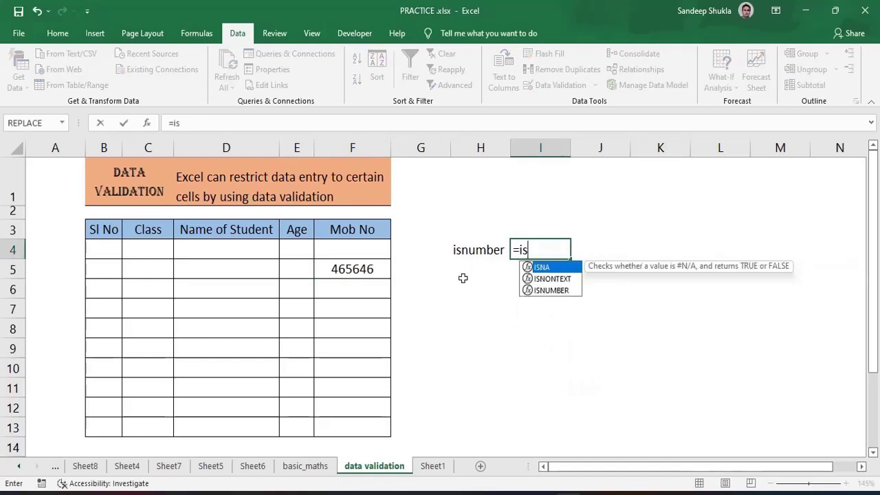
text(number)
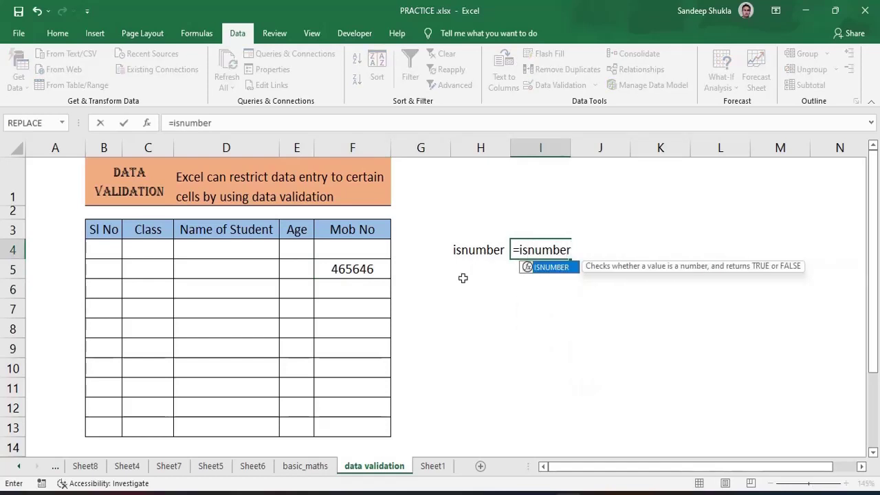
text(()
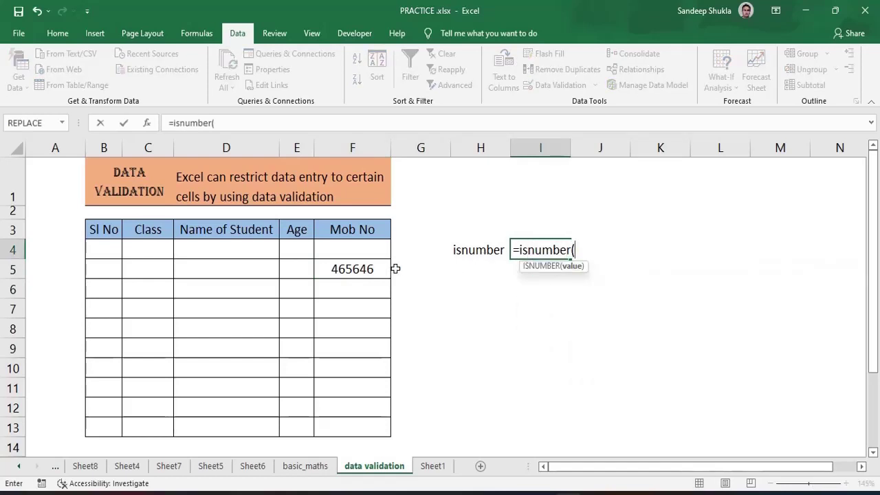
click(371, 270)
text())
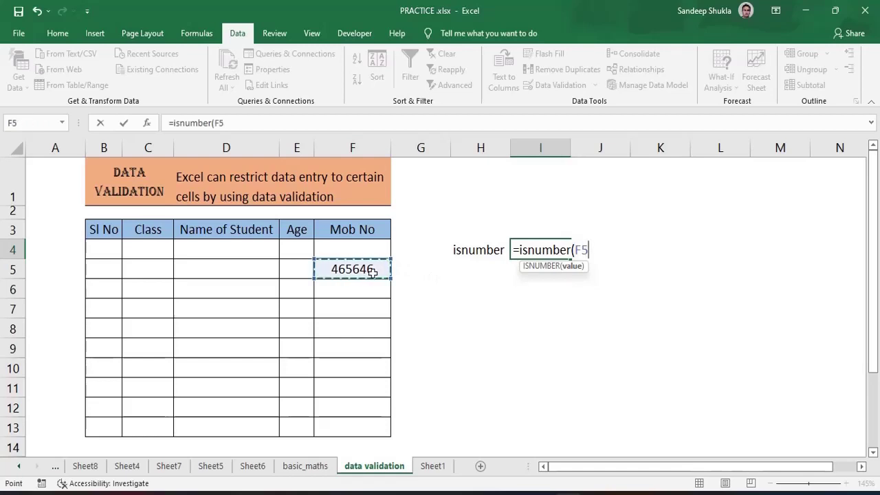
key(Return)
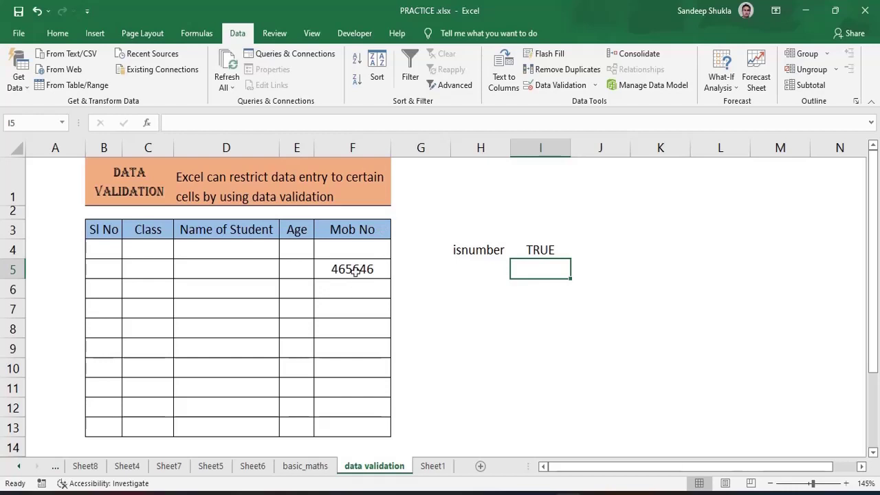
- Replace the Mob No entry in cell F5 with the text dsfsf to test the ISNUMBER formula
click(356, 269)
text(dsfsf)
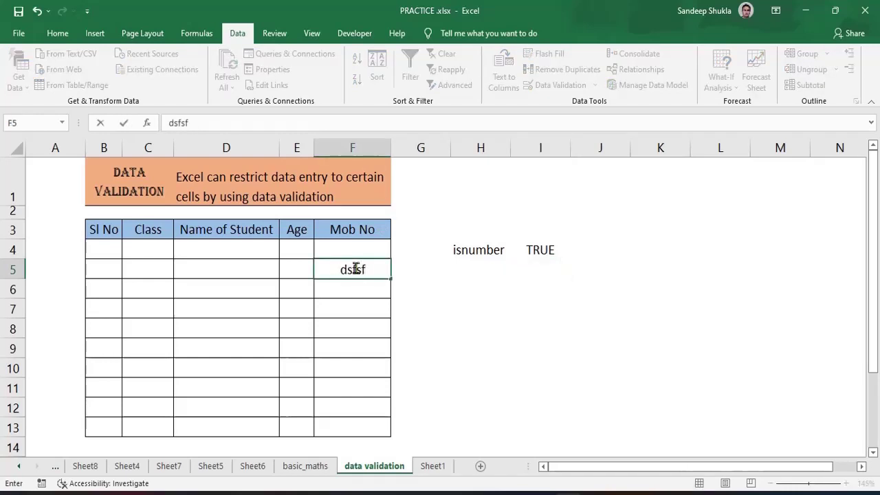
key(Return)
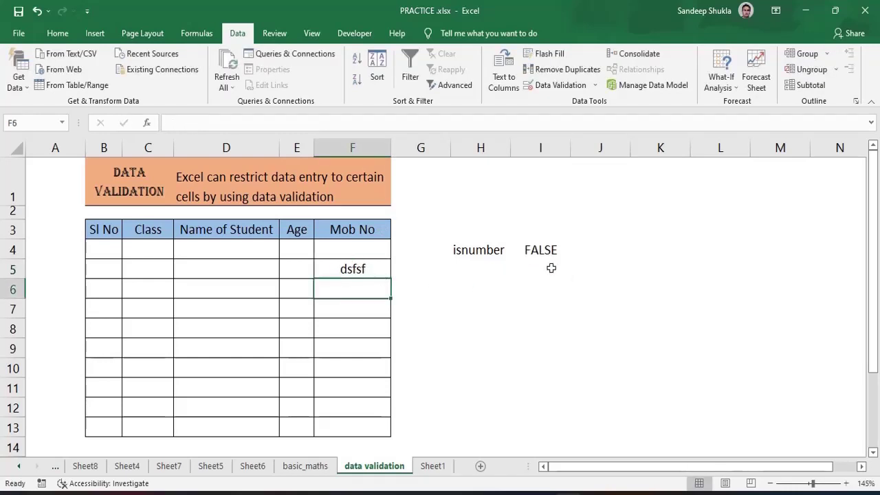
- Label cell H5 as len and enter the formula =len(F5) in cell I5 to count the entry's characters
click(474, 277)
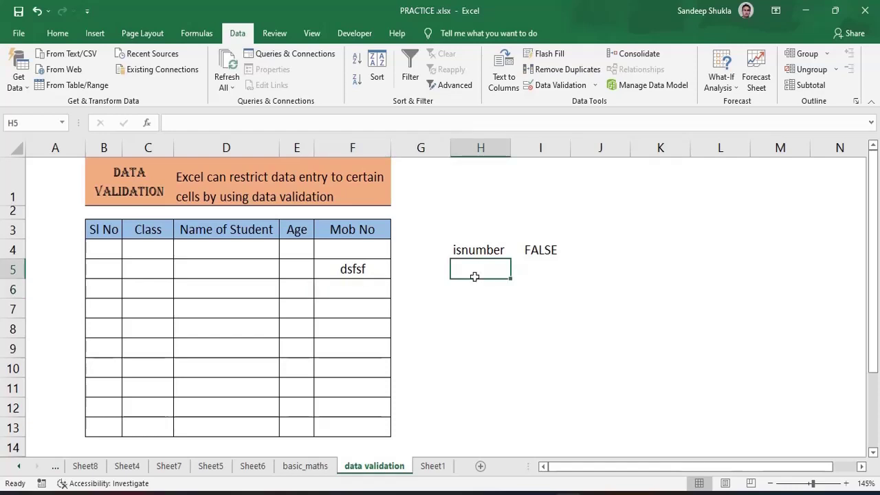
text(len)
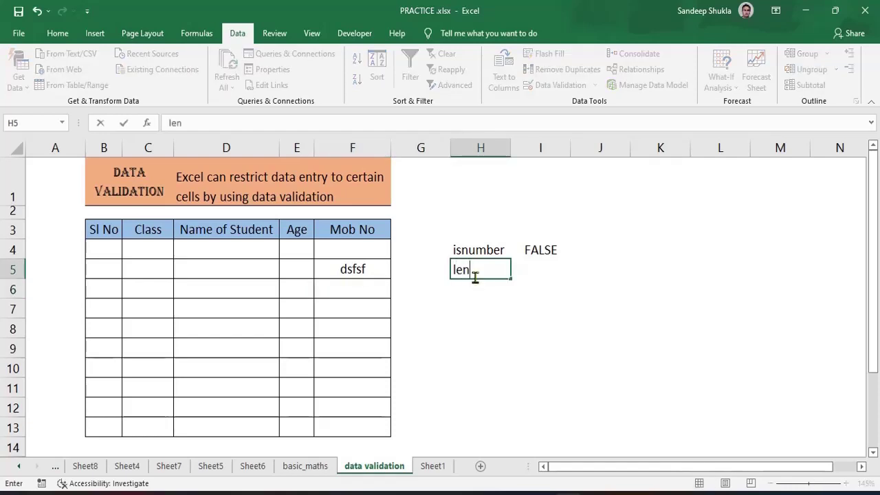
key(Tab)
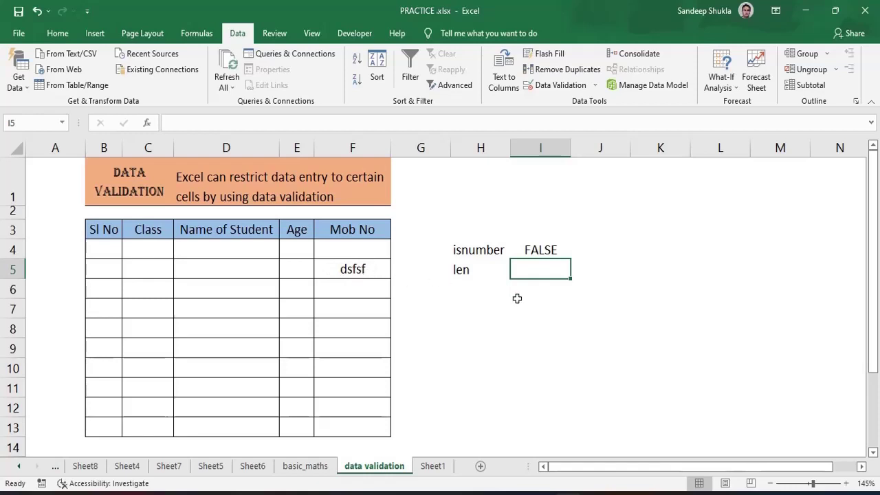
text(=len)
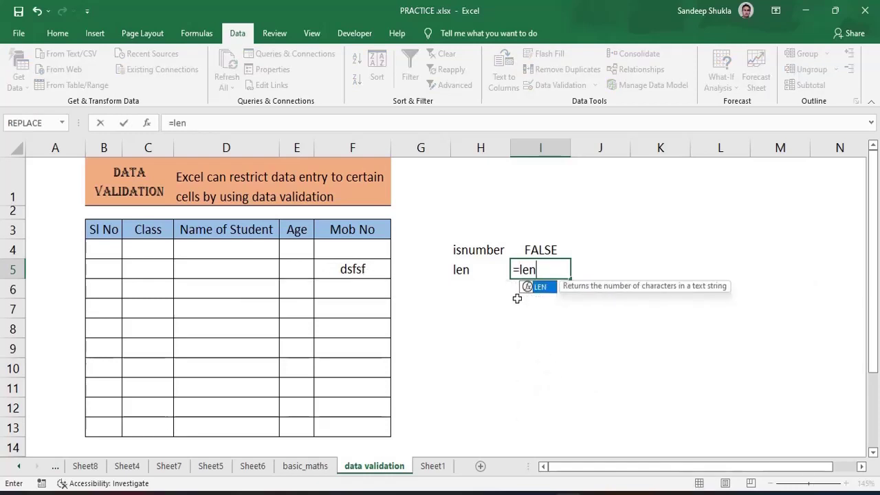
text(9)
key(BackSpace)
text(()
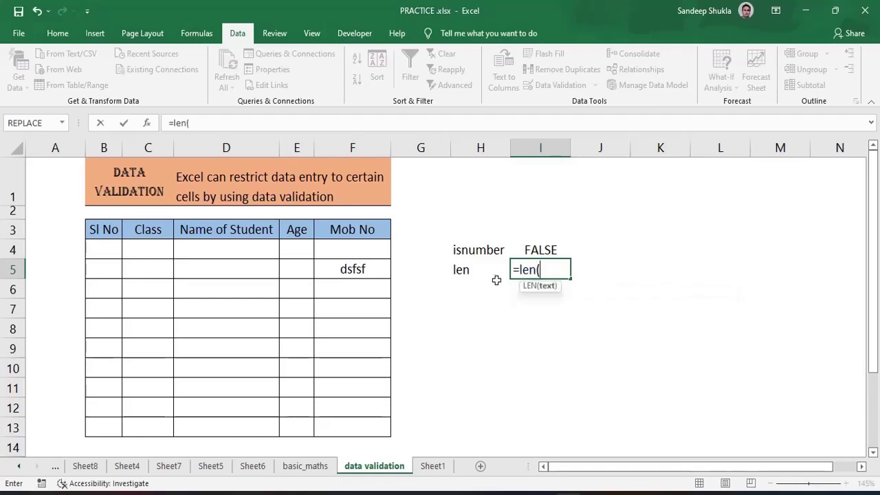
click(469, 270)
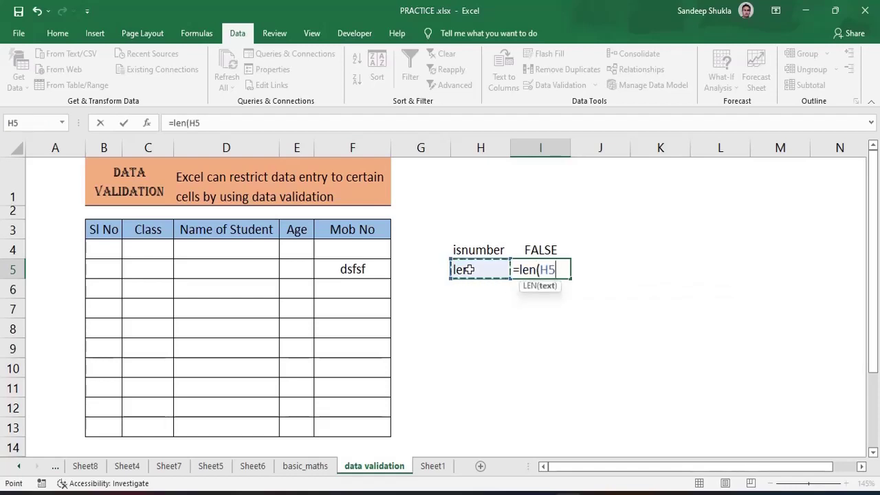
click(351, 268)
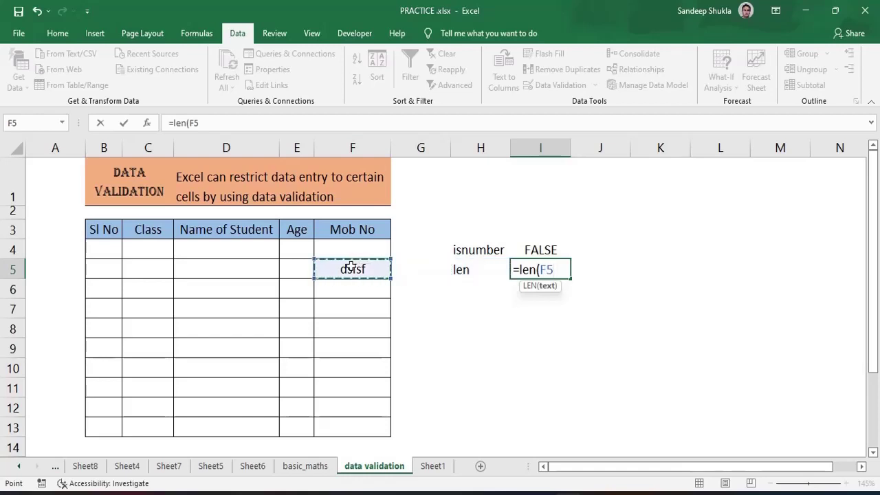
text())
key(Return)
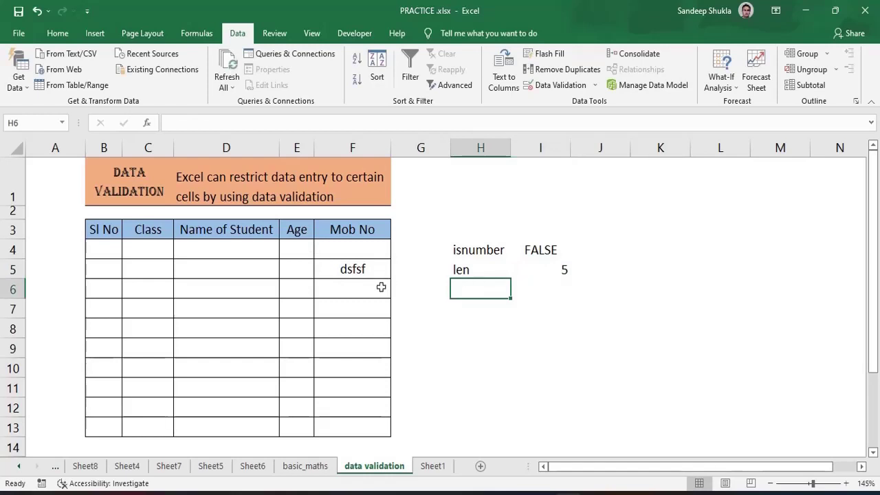
- Try a longer text entry in cell F5 to test the LEN formula, then clear the cell
click(361, 274)
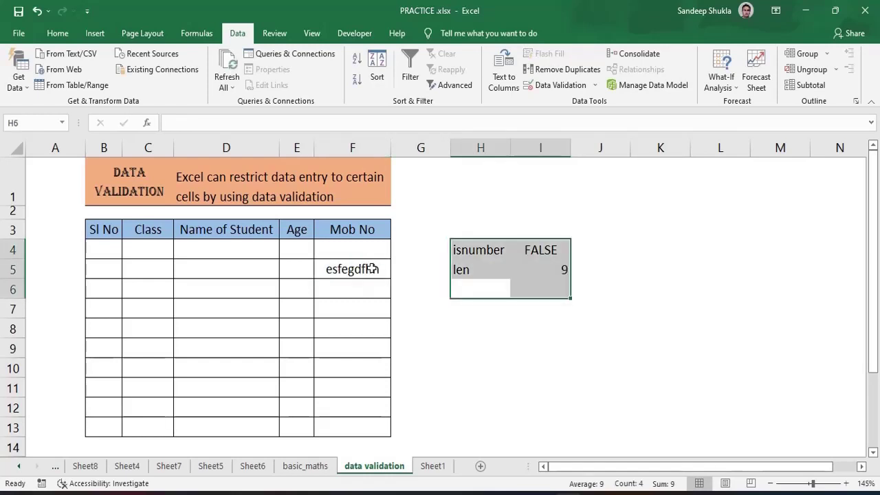
click(372, 268)
key(Delete)
- Start a data validation rule for the Mob No cells F4:F13 with Custom as the allowed criteria
click(344, 250)
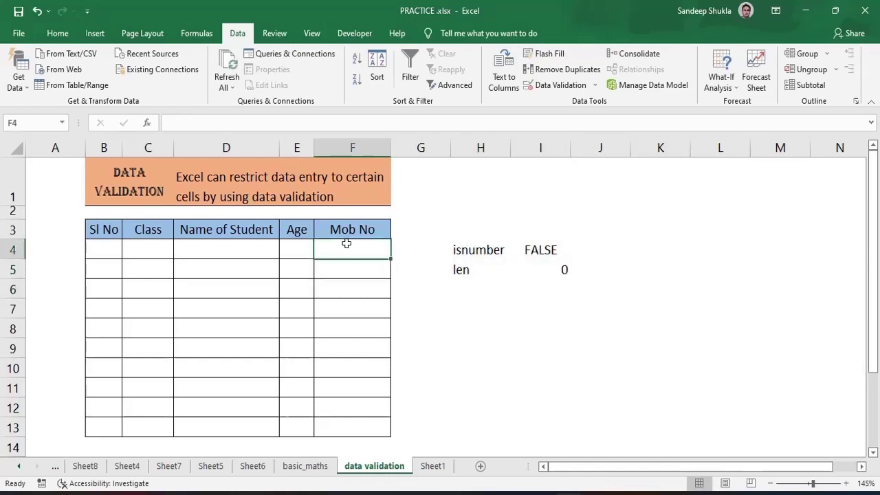
drag(342, 246, 367, 424)
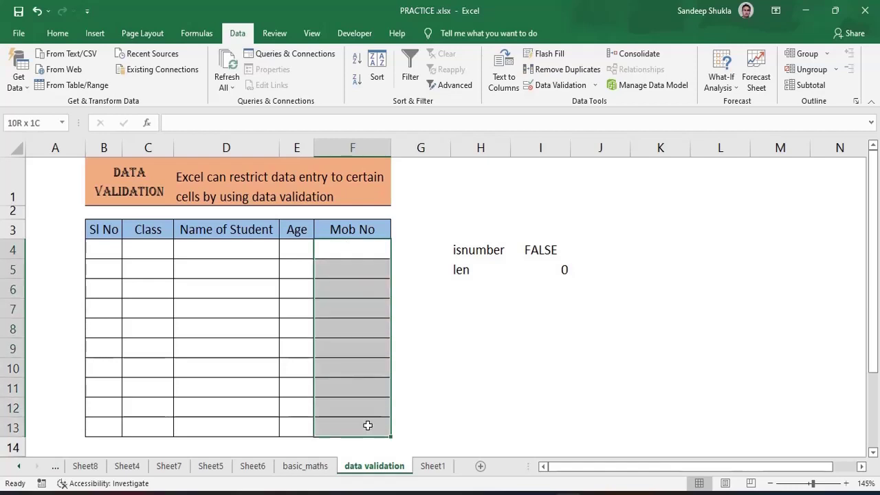
click(580, 87)
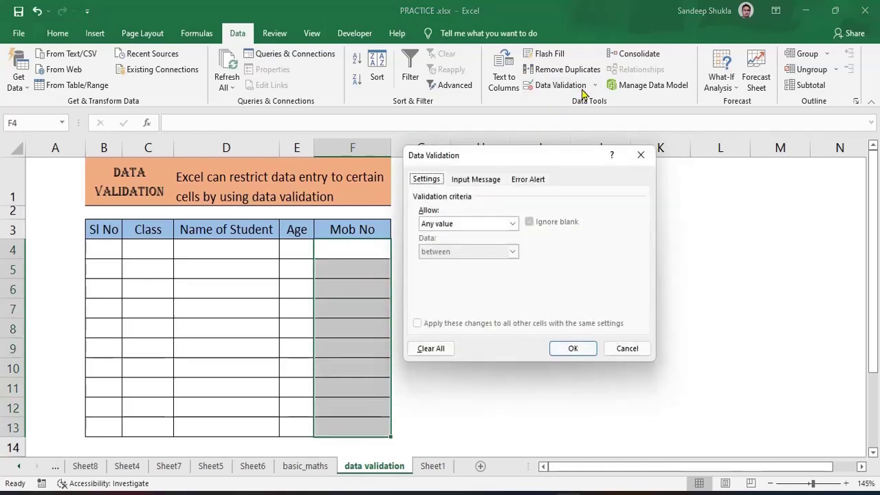
click(512, 223)
click(454, 298)
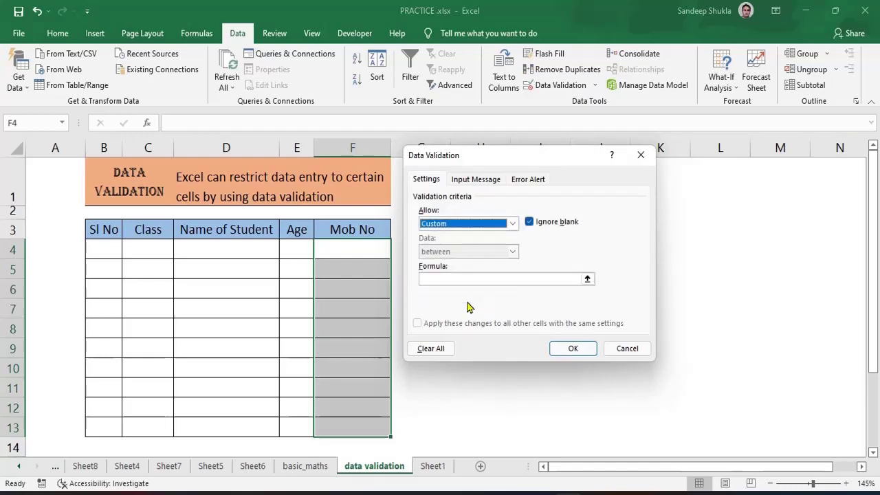
- Set the custom validation formula to =and(isnumber(F4),len(F4)=10) and apply the rule to the Mob No cells
click(461, 280)
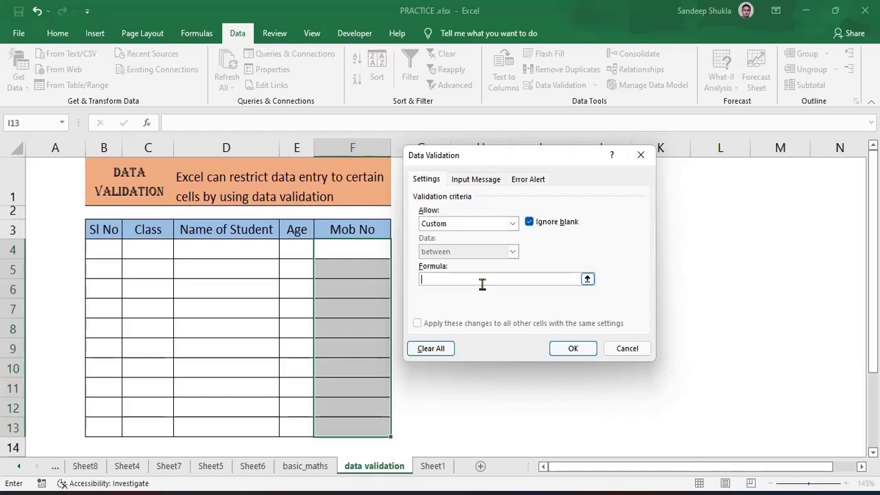
text(=and(isnumber()
click(336, 246)
text(),l)
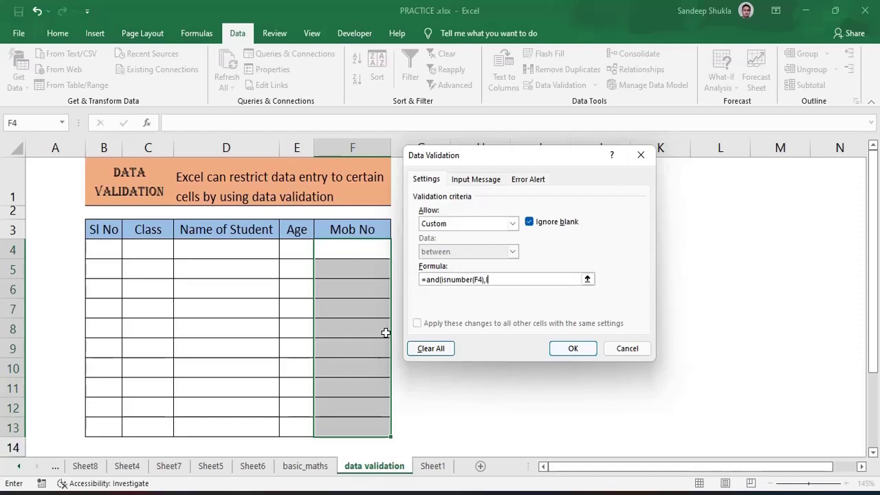
text(en()
click(365, 251)
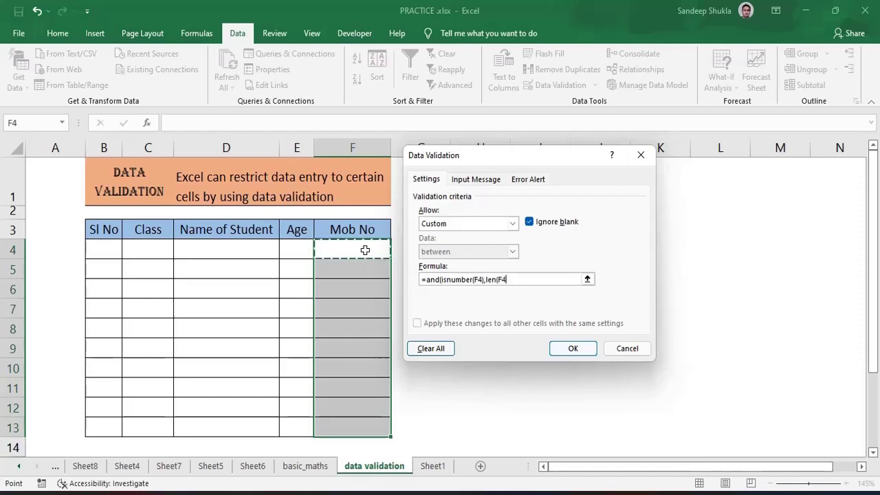
text())
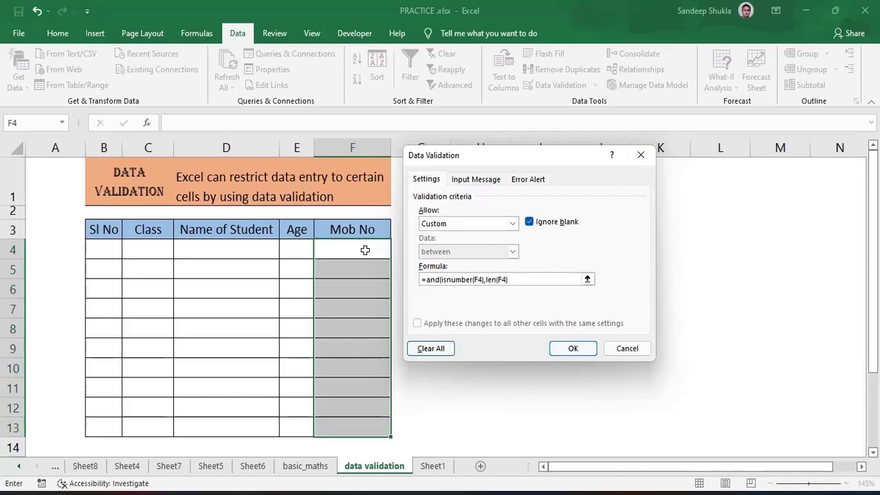
text(=10)
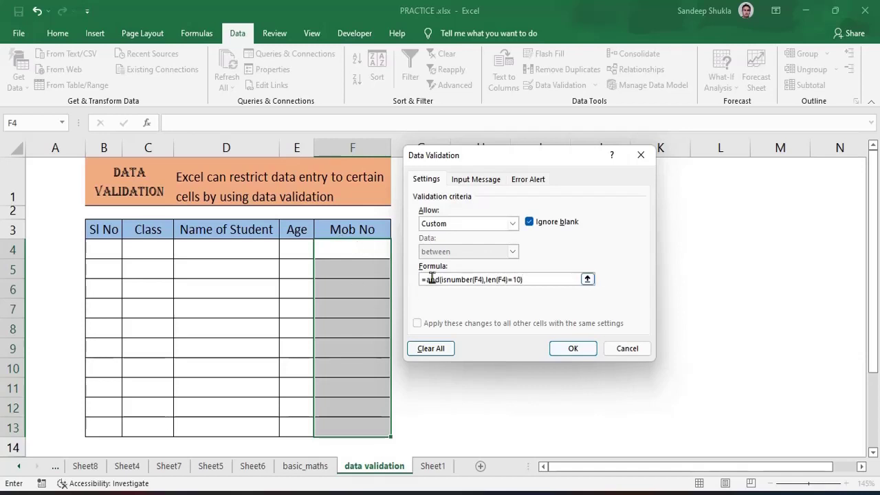
click(571, 350)
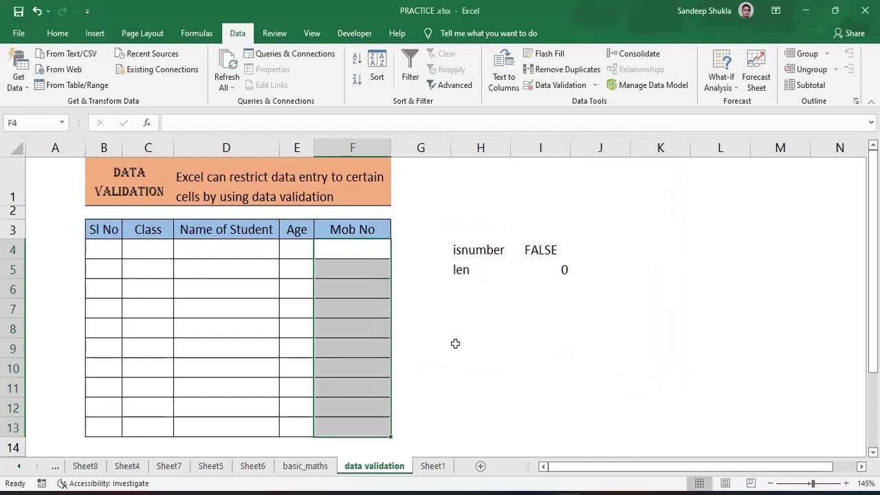
- Test the Mob No rule in cell F4 with a seven-digit number and the text sdfsda, choosing to retry after each attempt
click(355, 249)
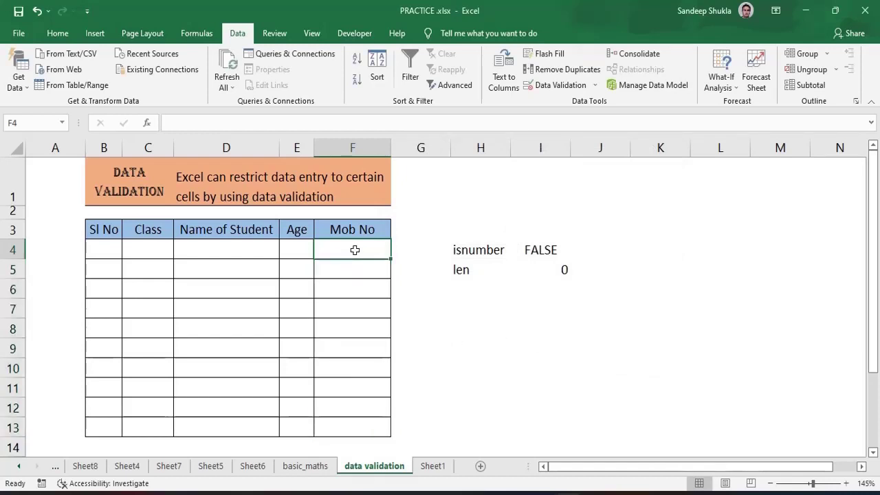
text(4564654)
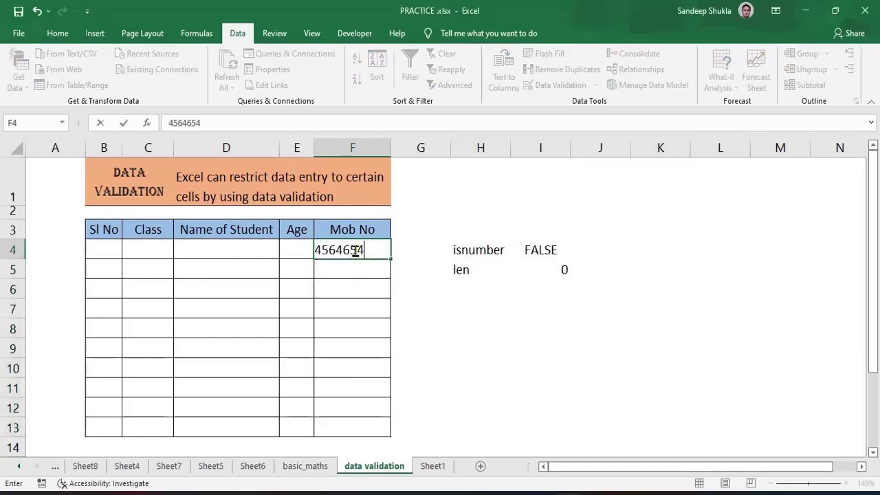
key(Return)
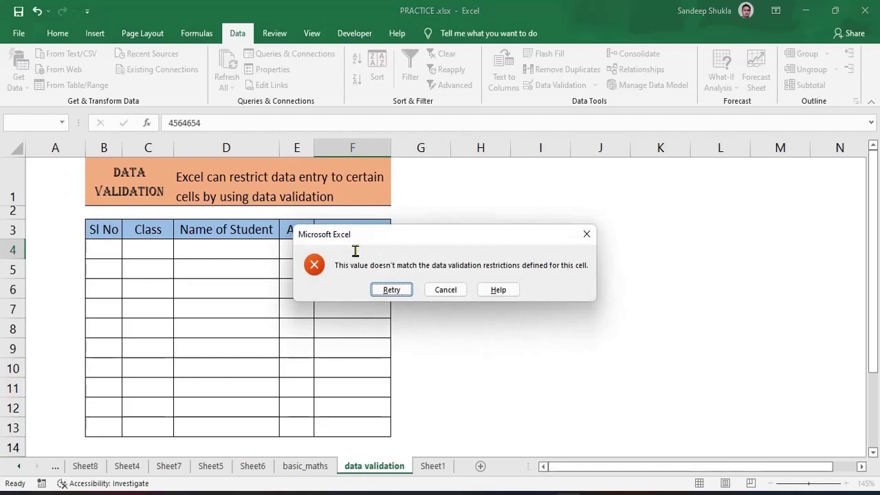
click(402, 293)
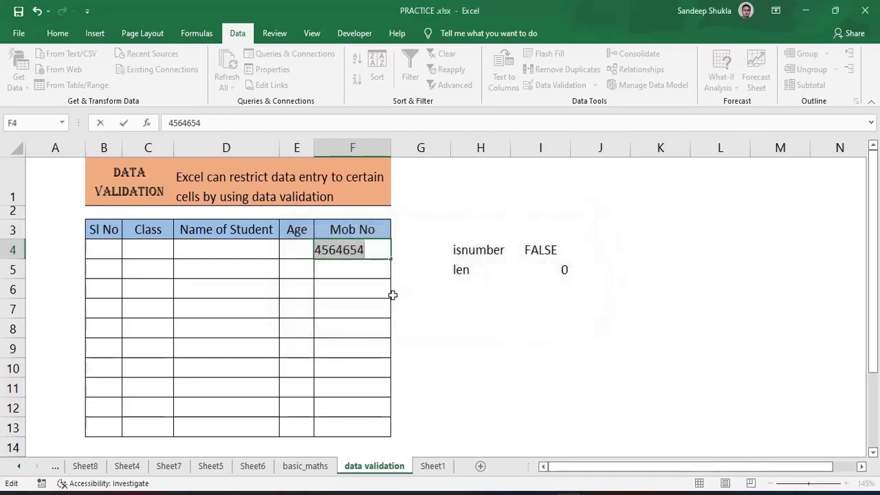
text(sdfsda)
key(Return)
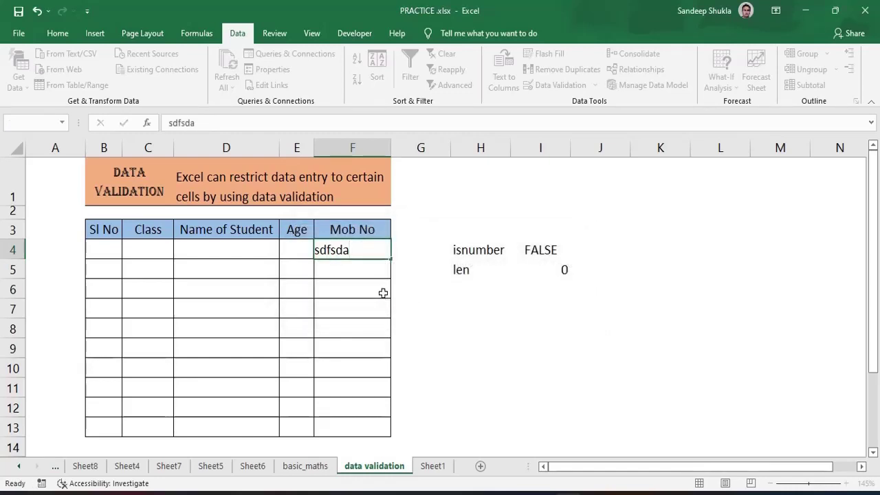
click(386, 293)
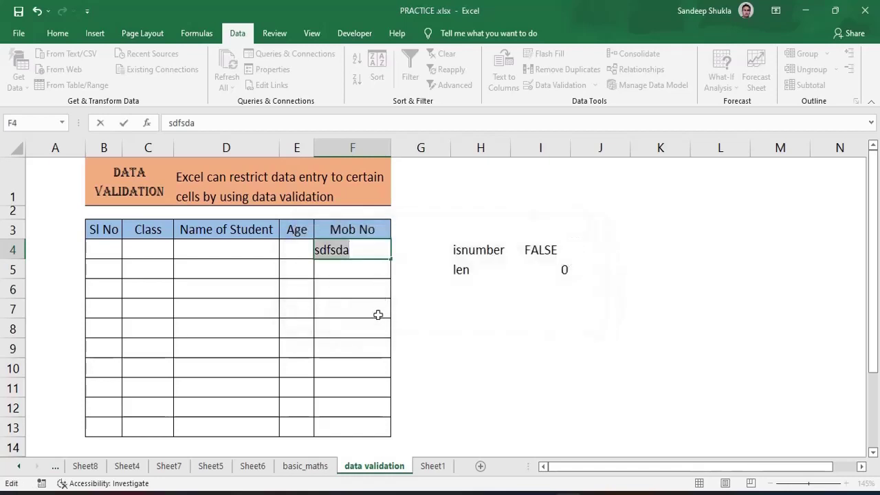
- Enter a ten-digit mobile number in cell F4 and reselect the cell
text(123)
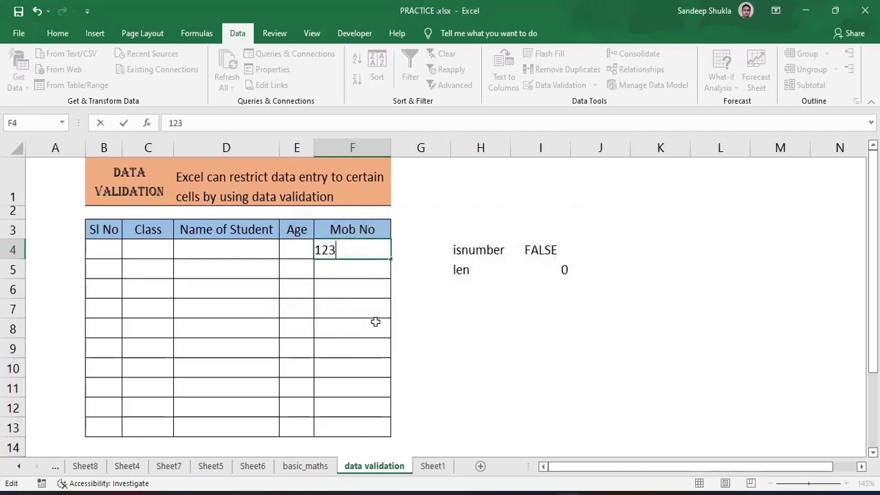
text(4567891)
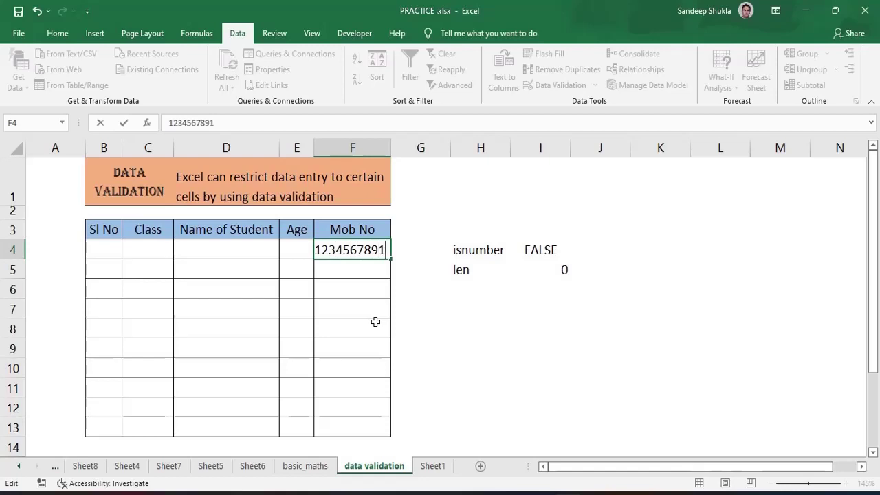
key(Return)
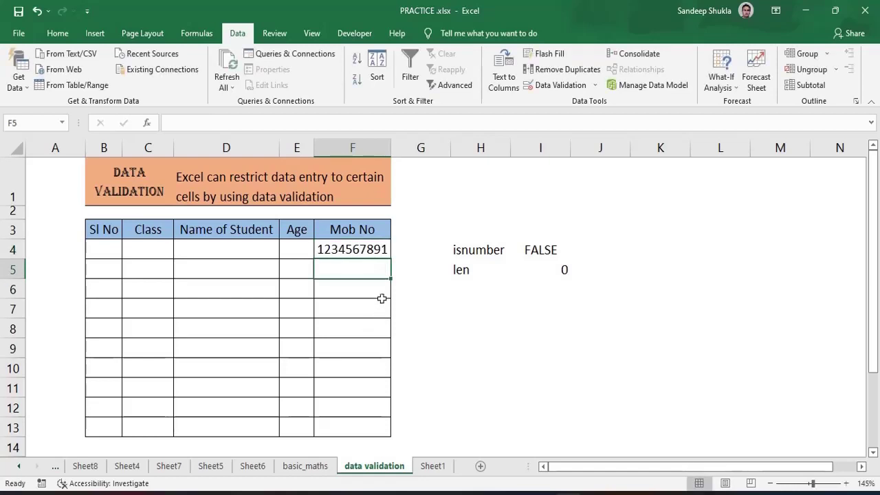
click(361, 251)
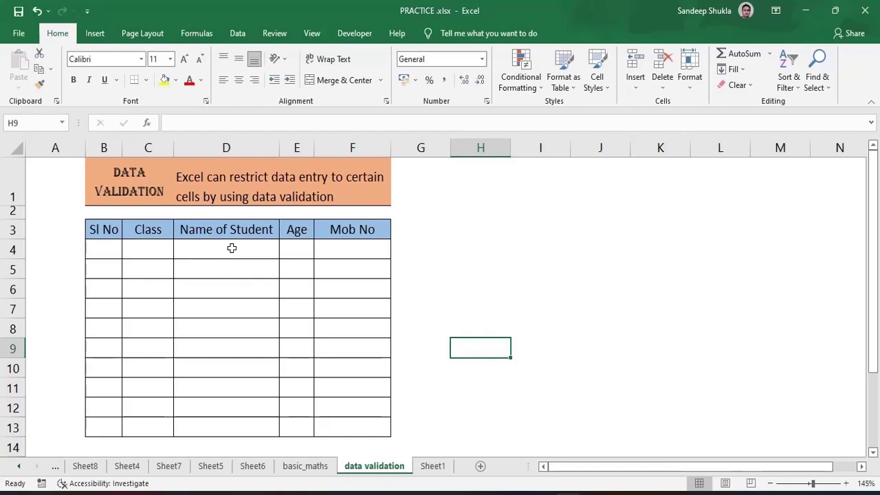
- Start a data validation rule for the Name of Student cells D4:D13 with Text length as the allowed criteria
drag(232, 247, 262, 421)
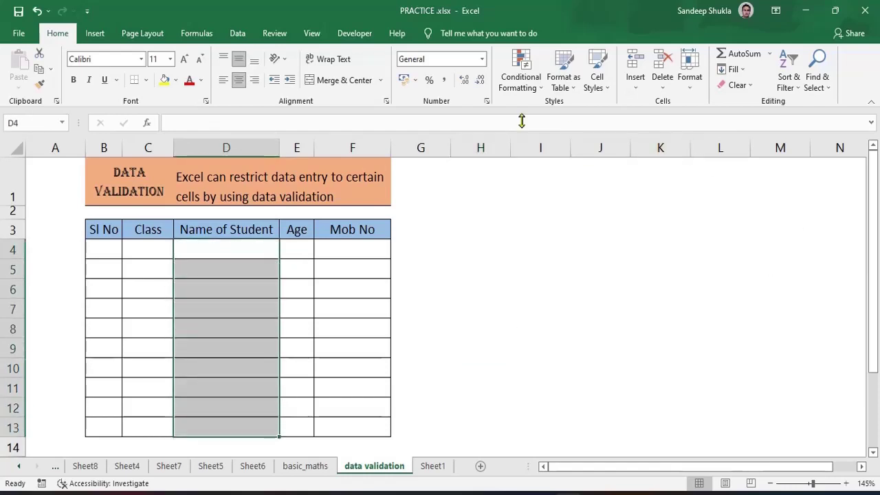
click(242, 34)
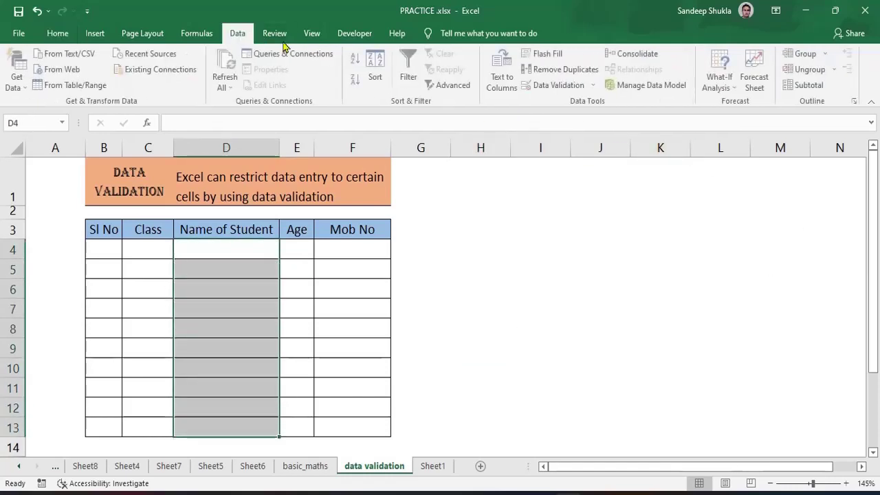
click(593, 85)
click(569, 103)
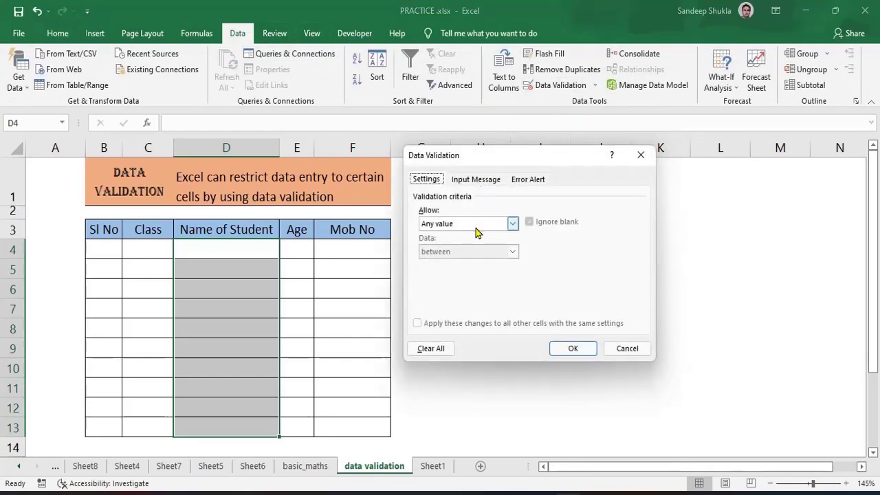
click(478, 227)
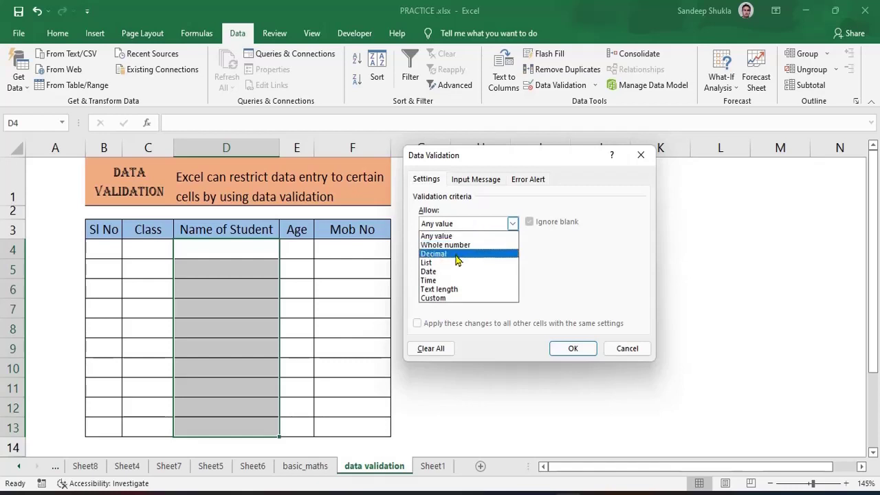
click(465, 293)
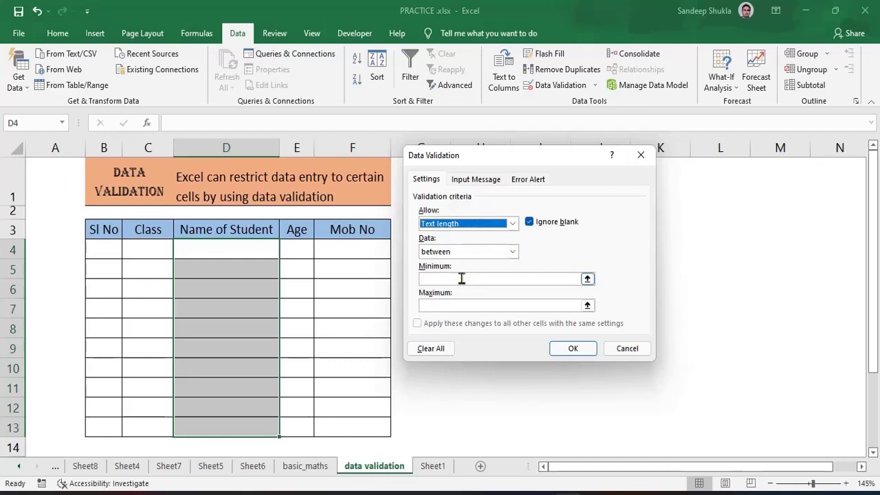
- Set the text length limits to a minimum of 2 and a maximum of 15, and apply the rule
click(461, 279)
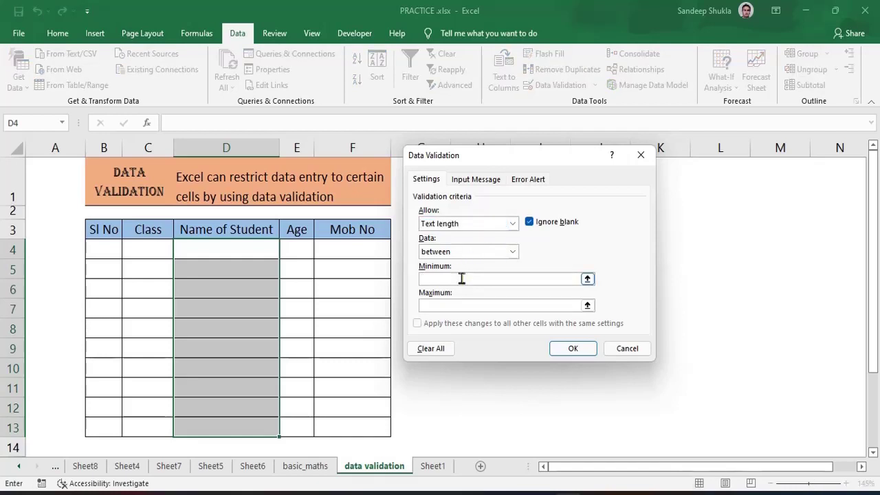
text(2)
click(468, 305)
text(15)
click(574, 349)
- Test the name length rule by entering the single letter g in cell D5, then choose to retry
click(199, 271)
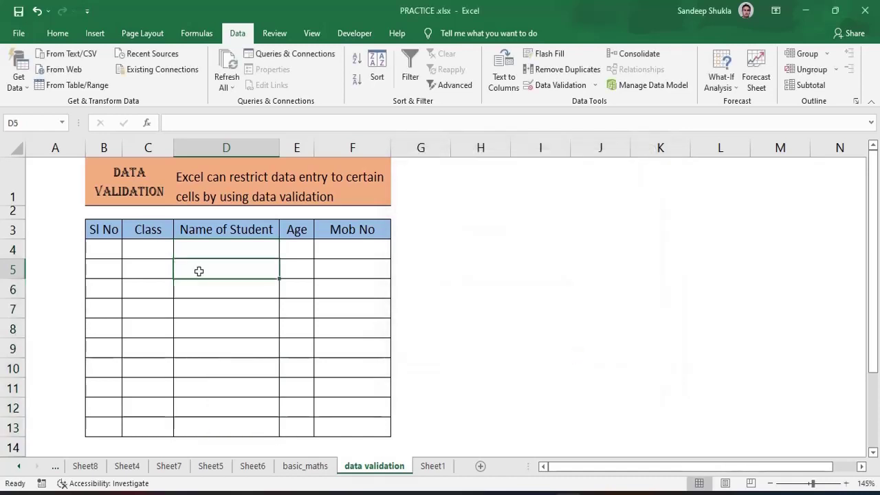
text(g)
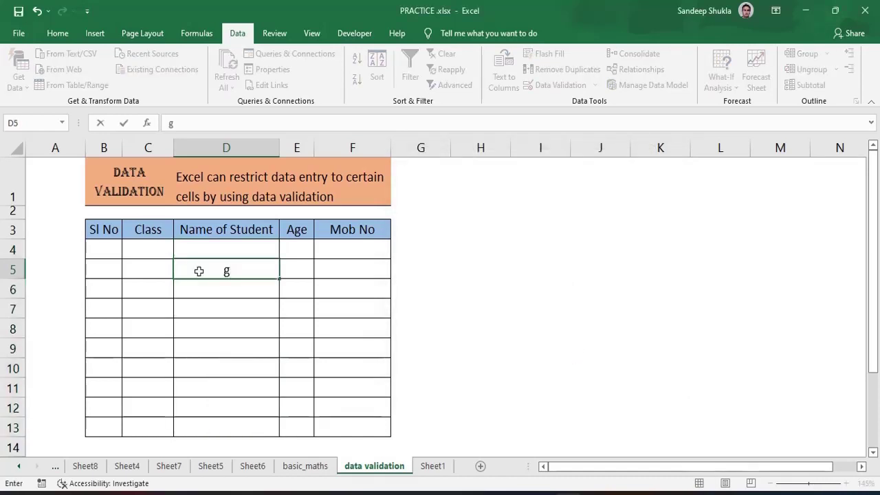
key(Return)
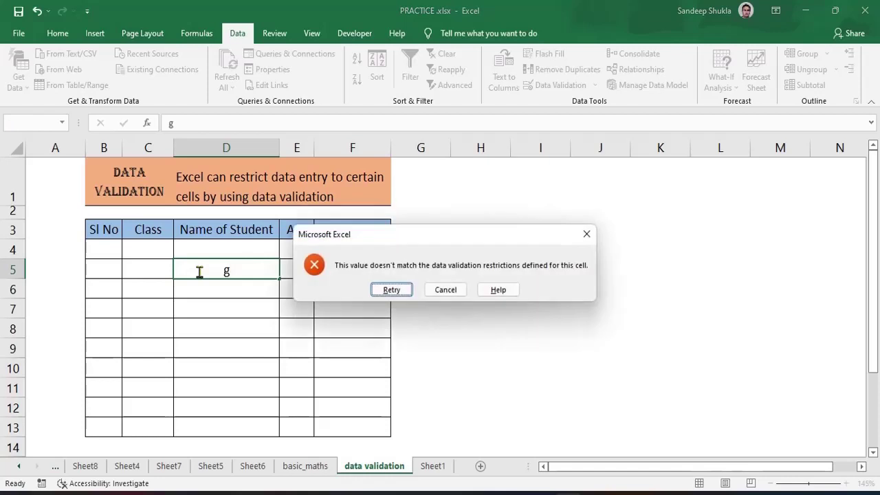
click(391, 290)
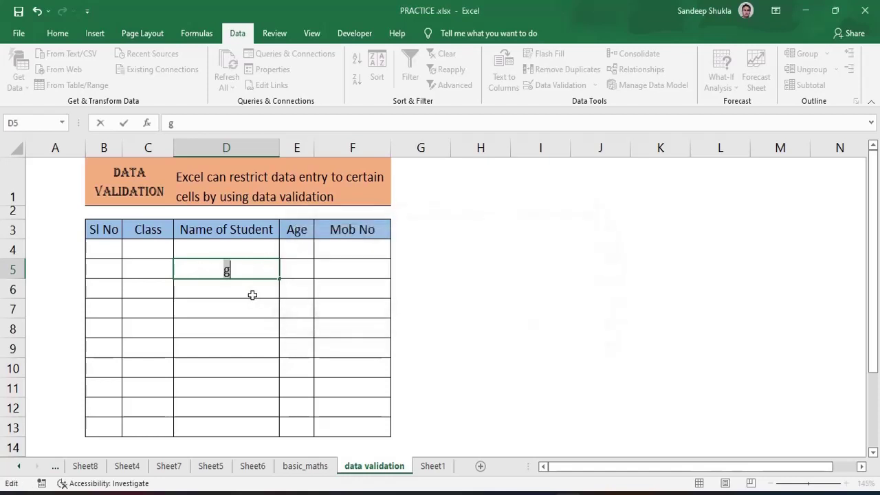
- Replace the entry in cell D5 with the overlong text jkgskdfjgklkljgkljsdfh to test the maximum length, then clear it
key(BackSpace)
text(jkgskdfjgklkljgkljsdfh)
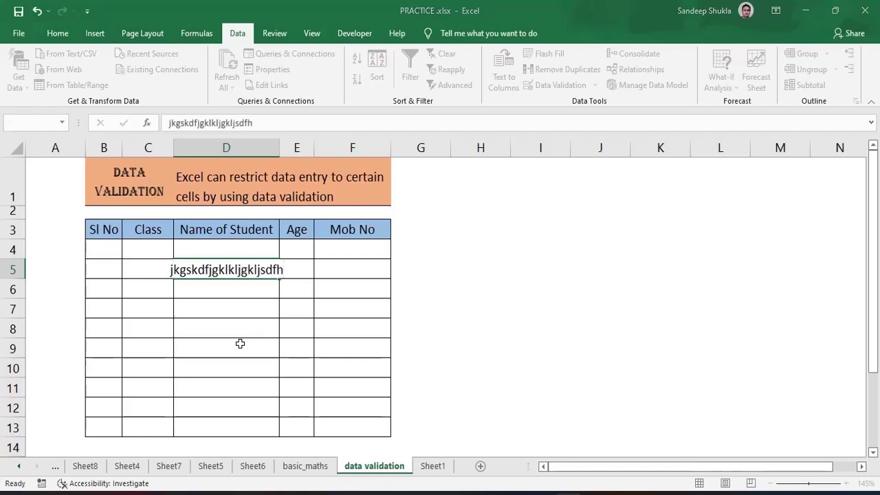
key(Return)
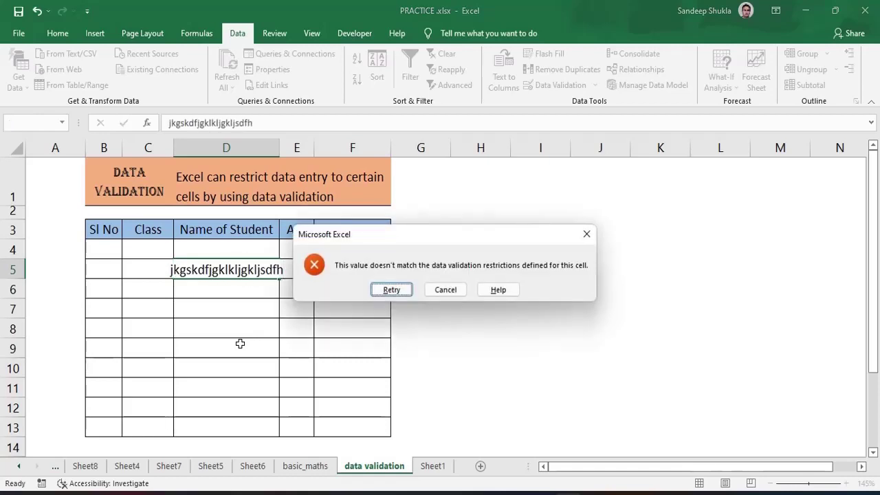
click(392, 289)
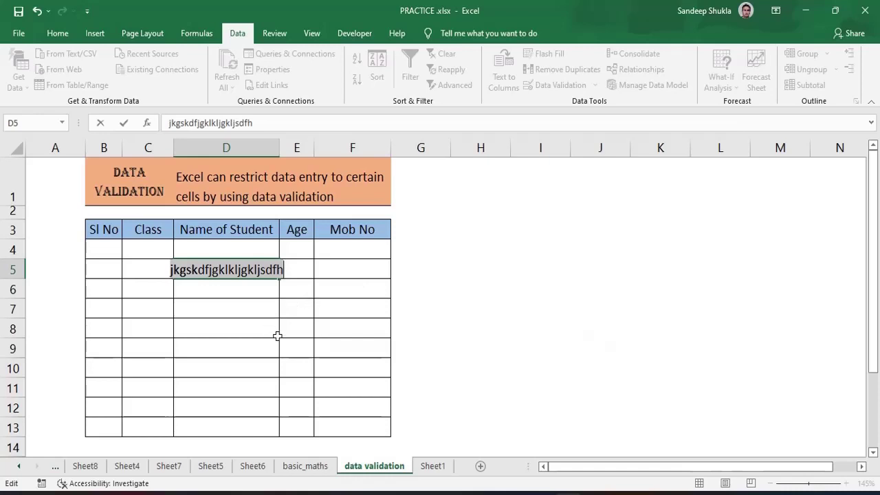
key(BackSpace)
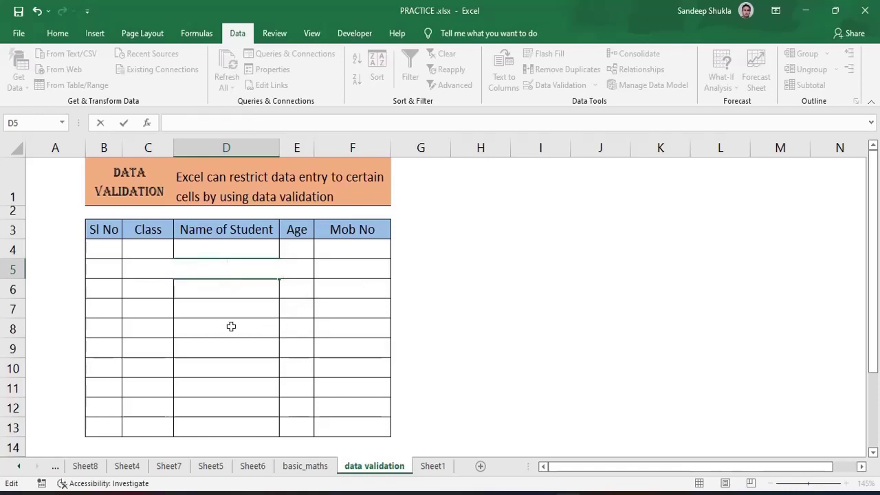